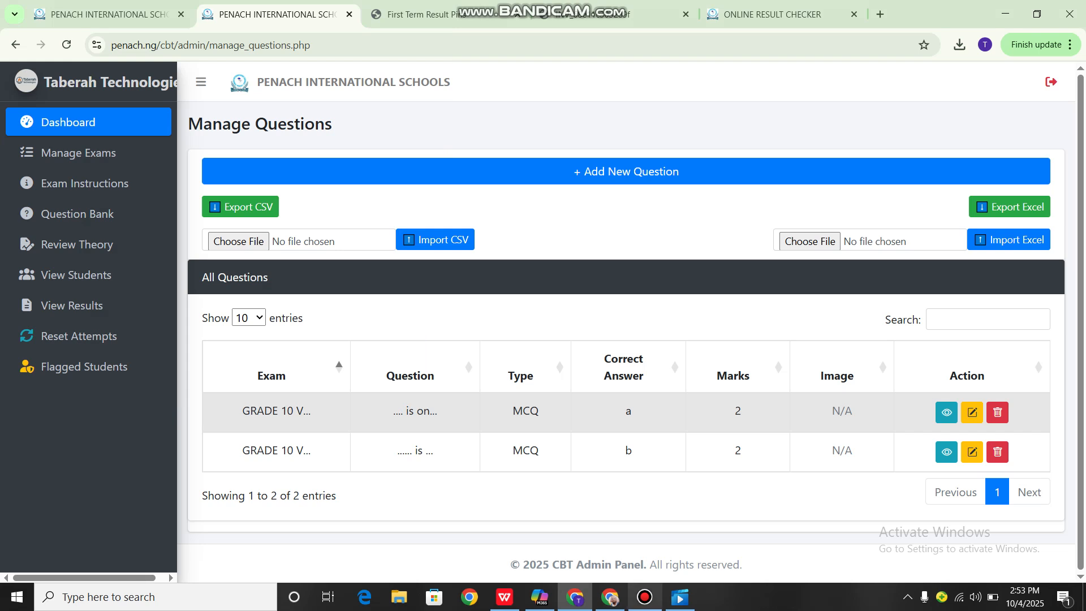
# - Switch to the browser window with the student's school portal and sign out of the account
pyautogui.click(610, 597)
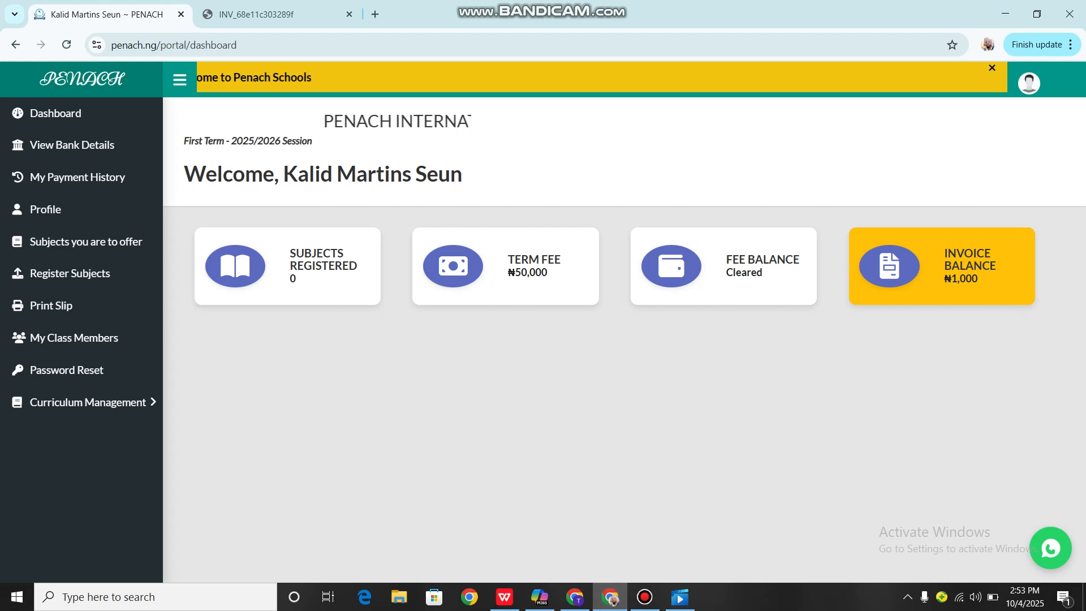
pyautogui.click(1029, 83)
pyautogui.click(987, 143)
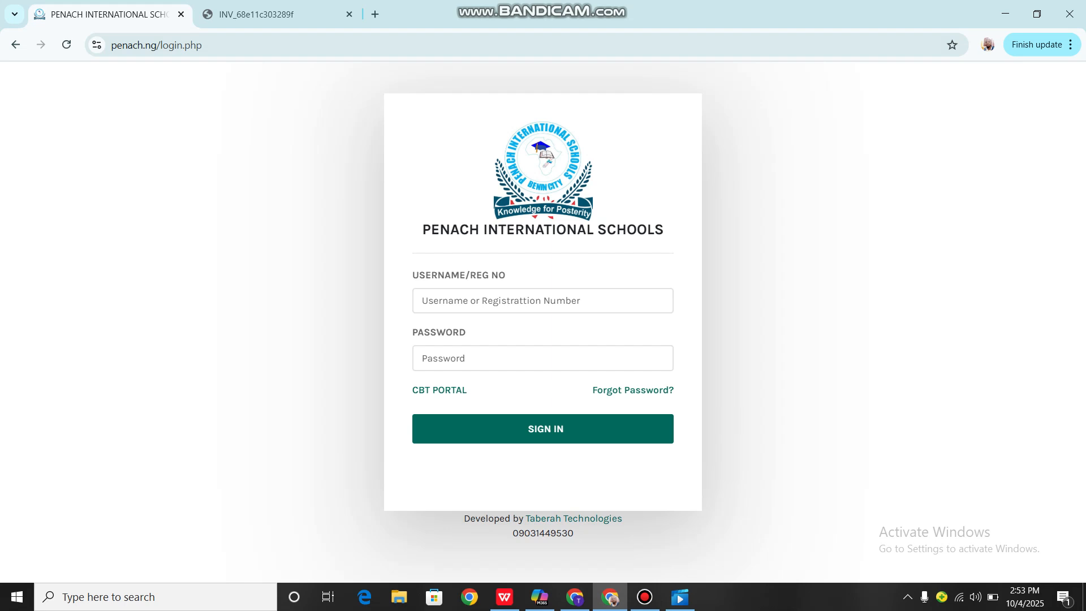
# - Sign in to the school portal with the student's registration number and account password, and sign out again
pyautogui.click(543, 301)
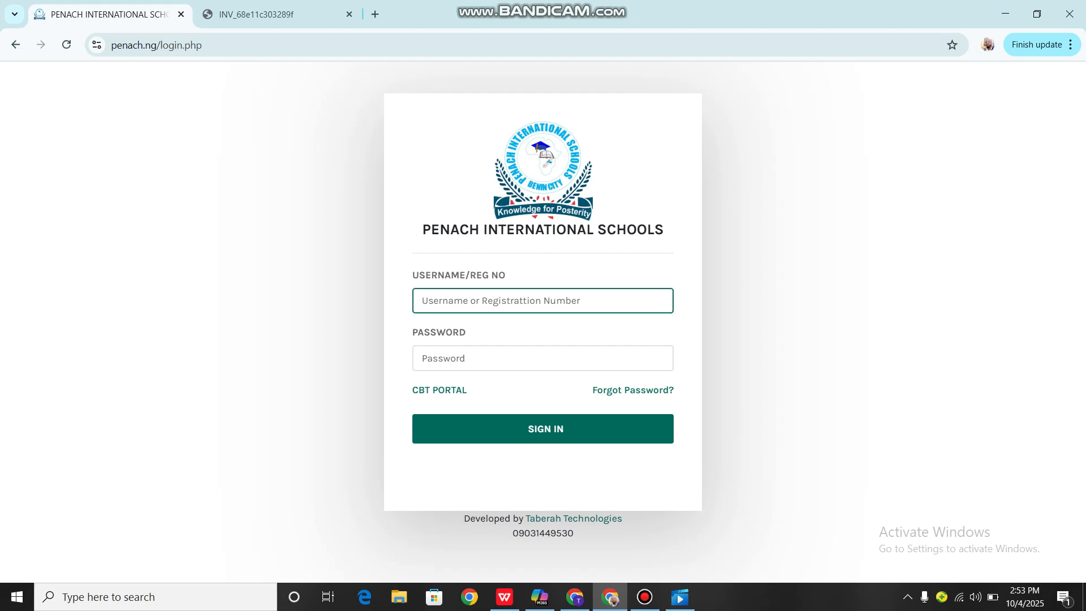
pyautogui.write('pena')
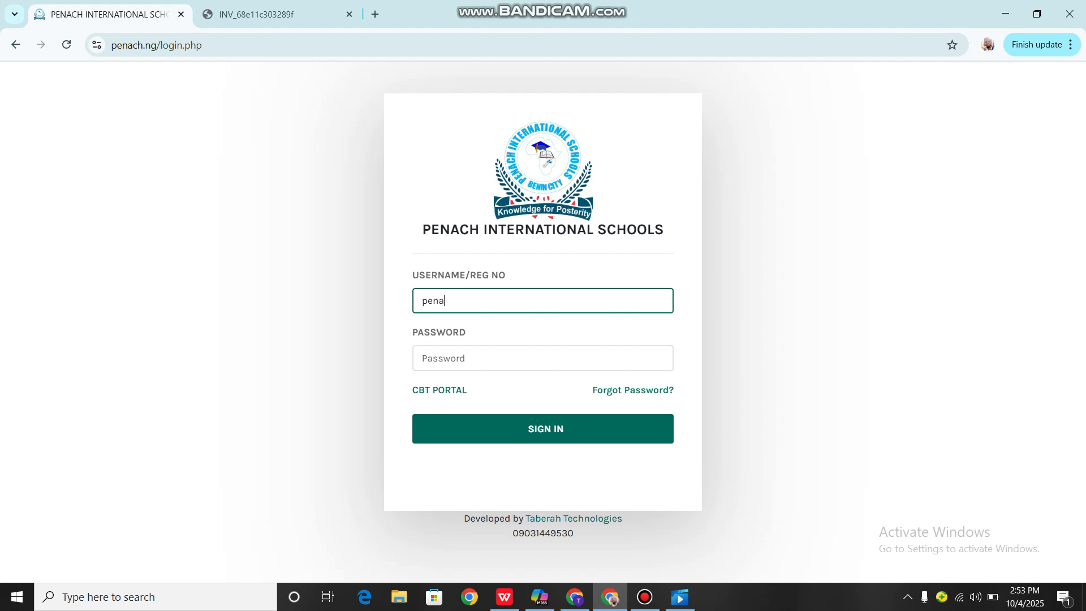
pyautogui.write('ch/30/0001')
pyautogui.press('Tab')
pyautogui.write('****')
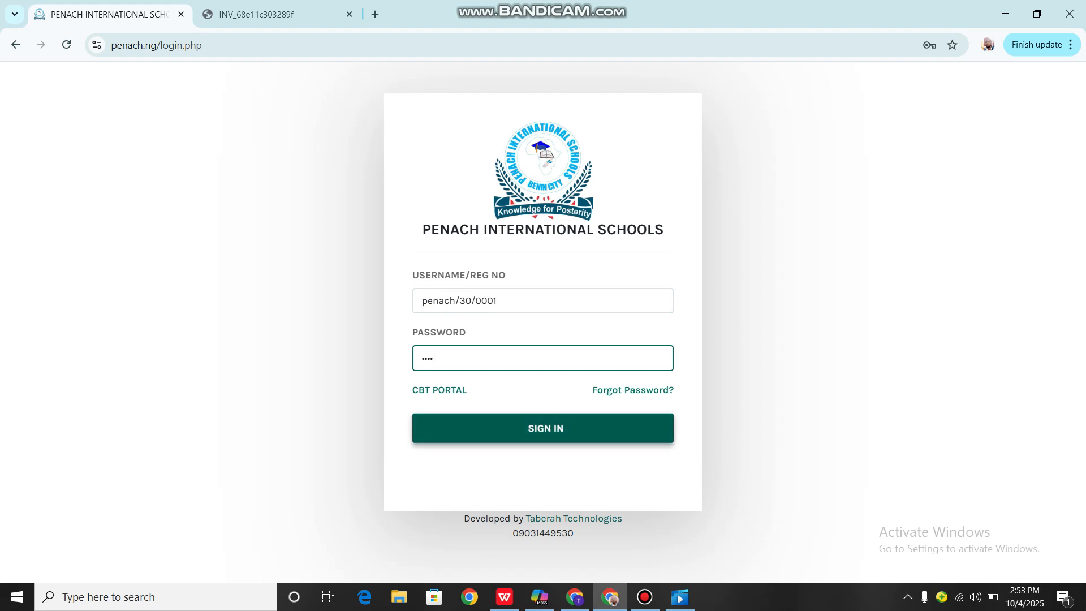
pyautogui.press('Return')
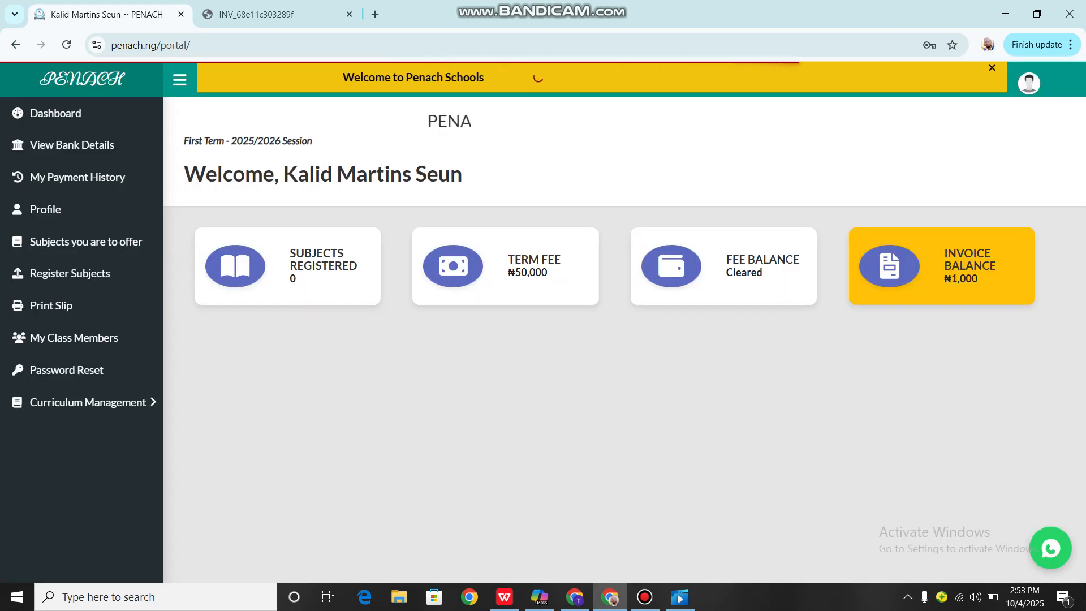
pyautogui.click(1029, 83)
pyautogui.click(987, 143)
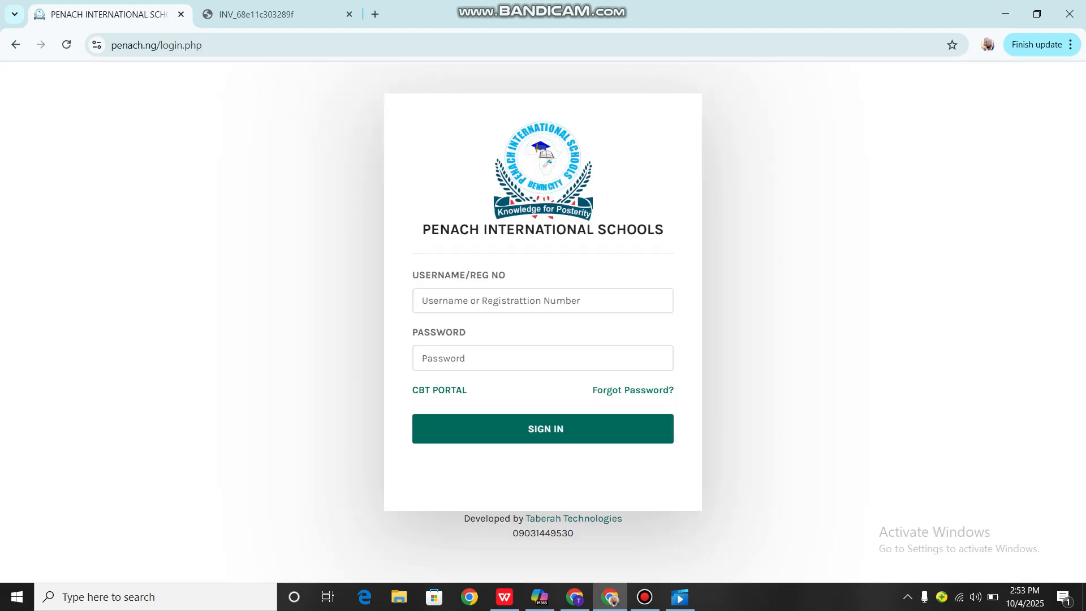
# - Open the CBT portal and sign in with the student's registration number and account password
pyautogui.click(440, 390)
pyautogui.click(466, 321)
pyautogui.write('penach/')
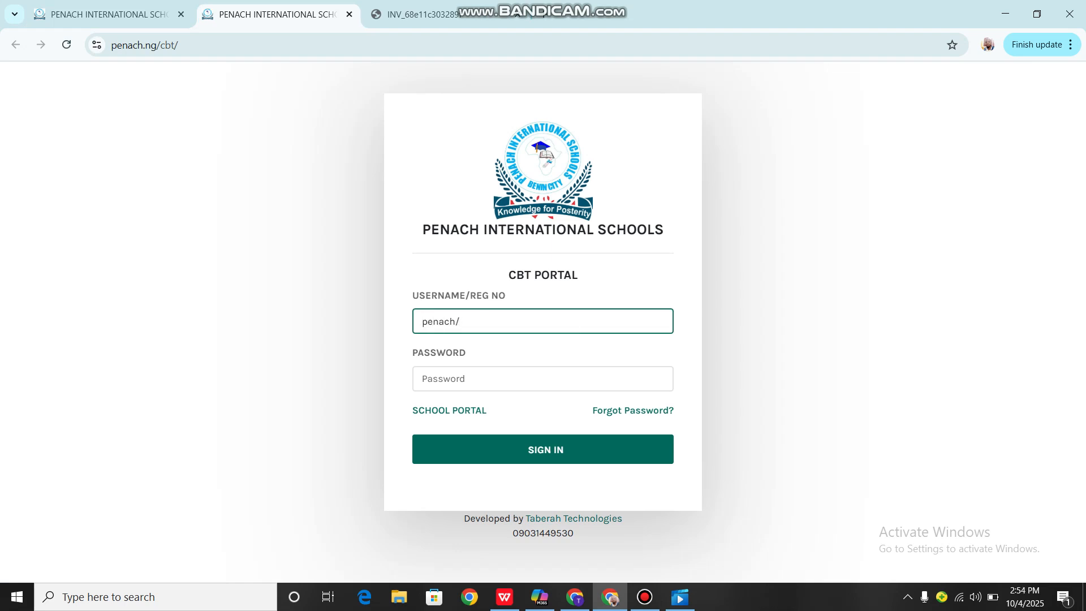
pyautogui.write('30/0001')
pyautogui.press('Tab')
pyautogui.write('••••')
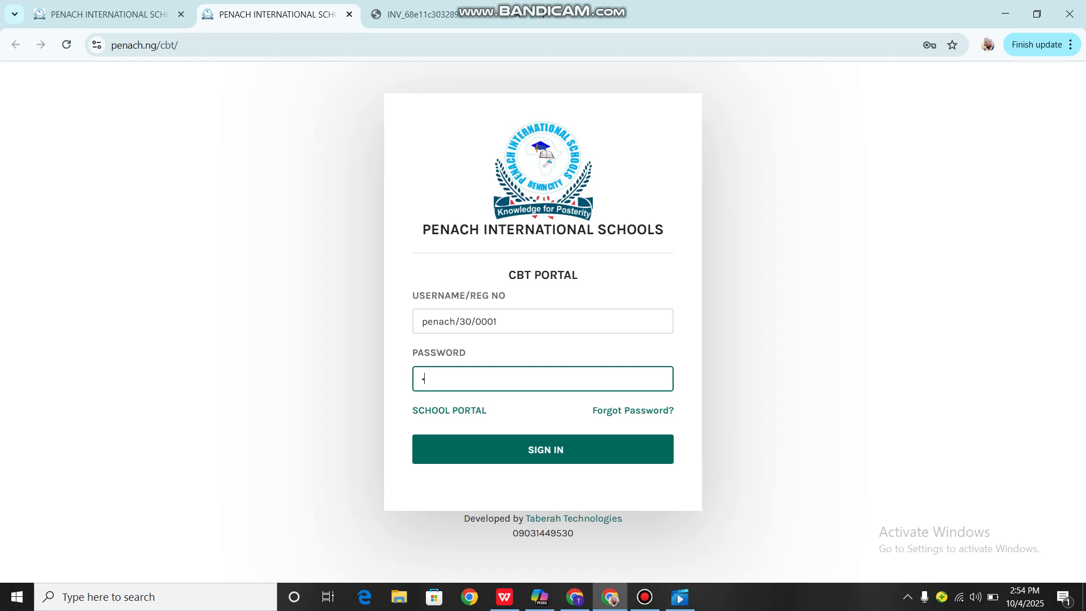
pyautogui.press('Return')
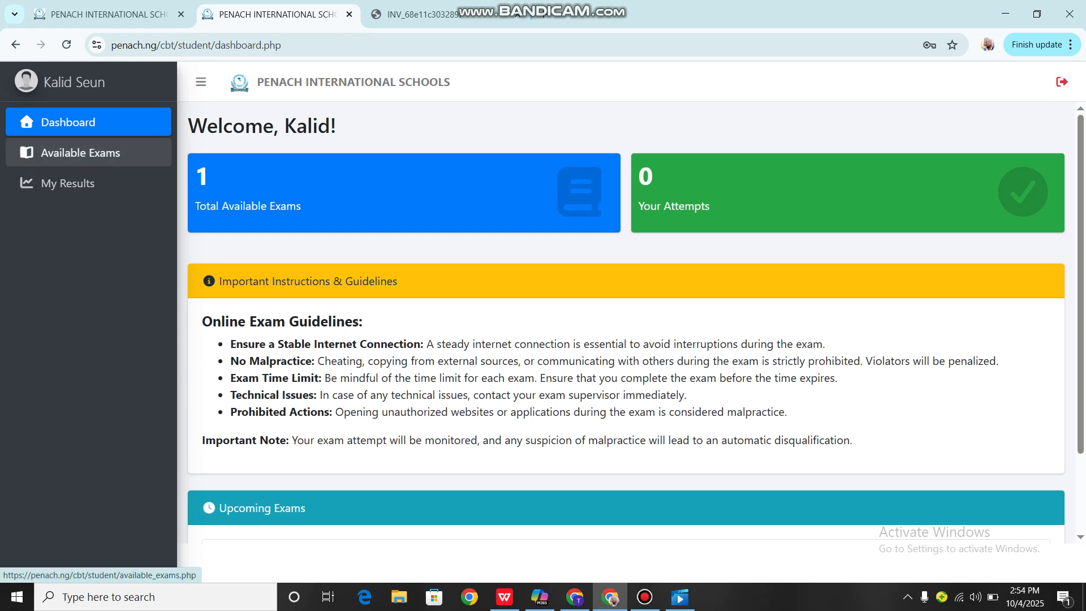
# - View the details of the upcoming AGRICULTURAL SCIENCE exam on the student dashboard, and open the list of available exams
pyautogui.scroll(-2, 626, 322)
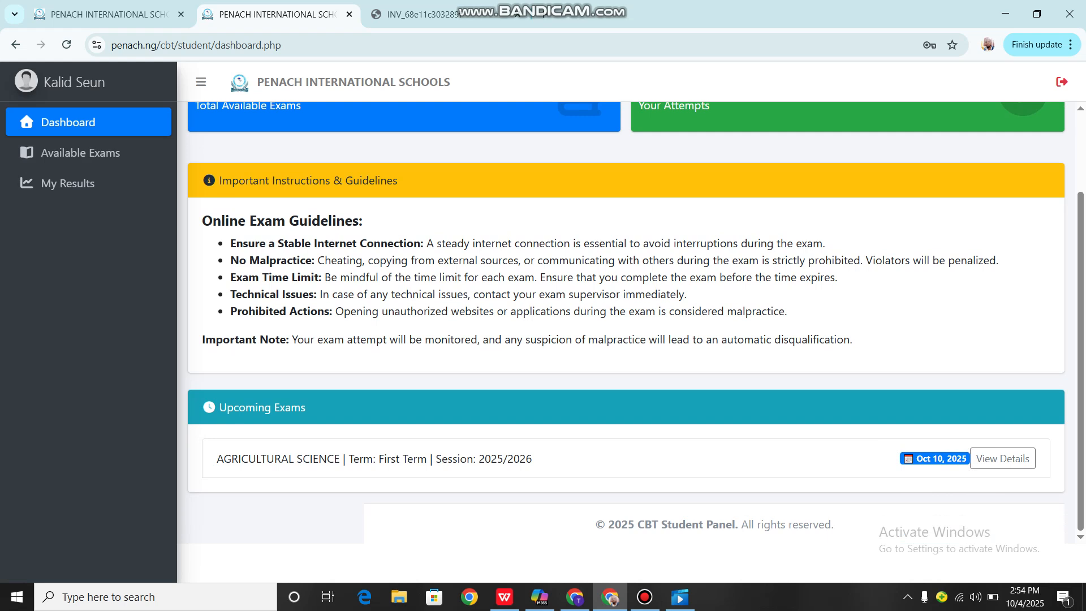
pyautogui.click(1002, 459)
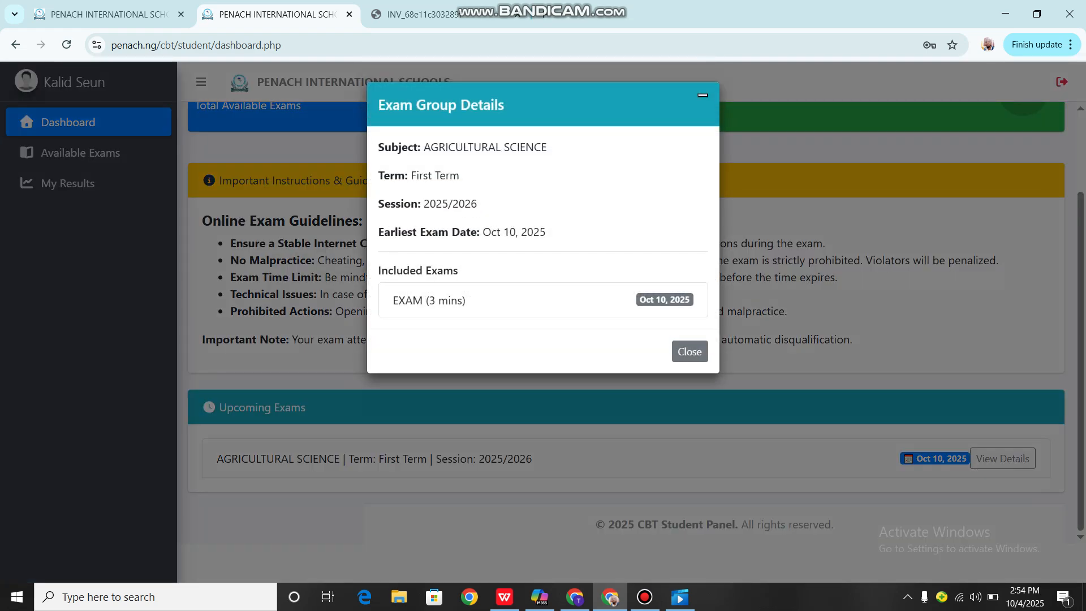
pyautogui.click(689, 351)
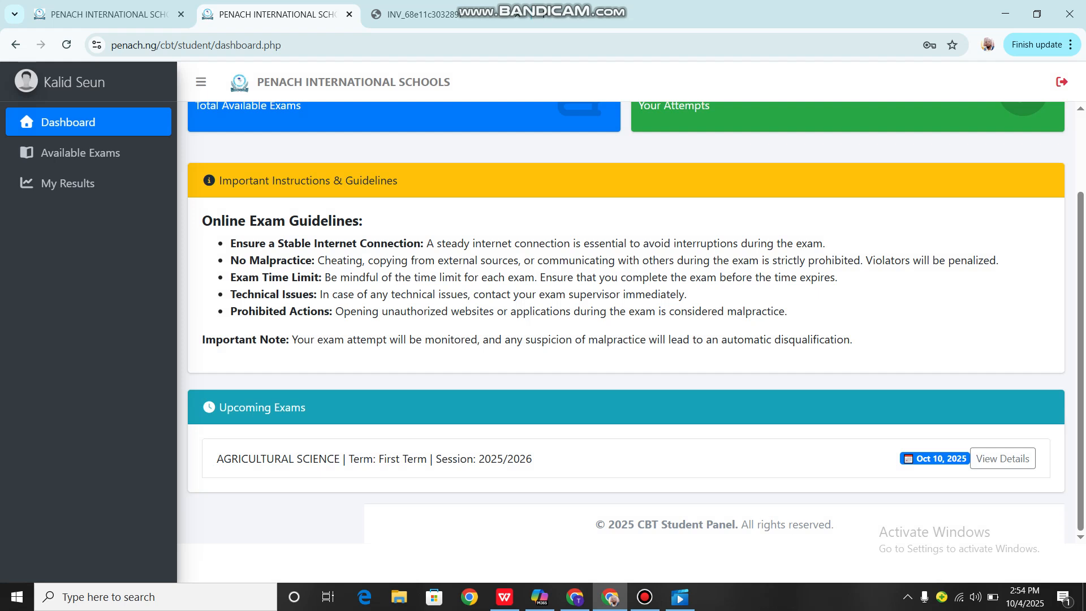
pyautogui.scroll(1, 636, 323)
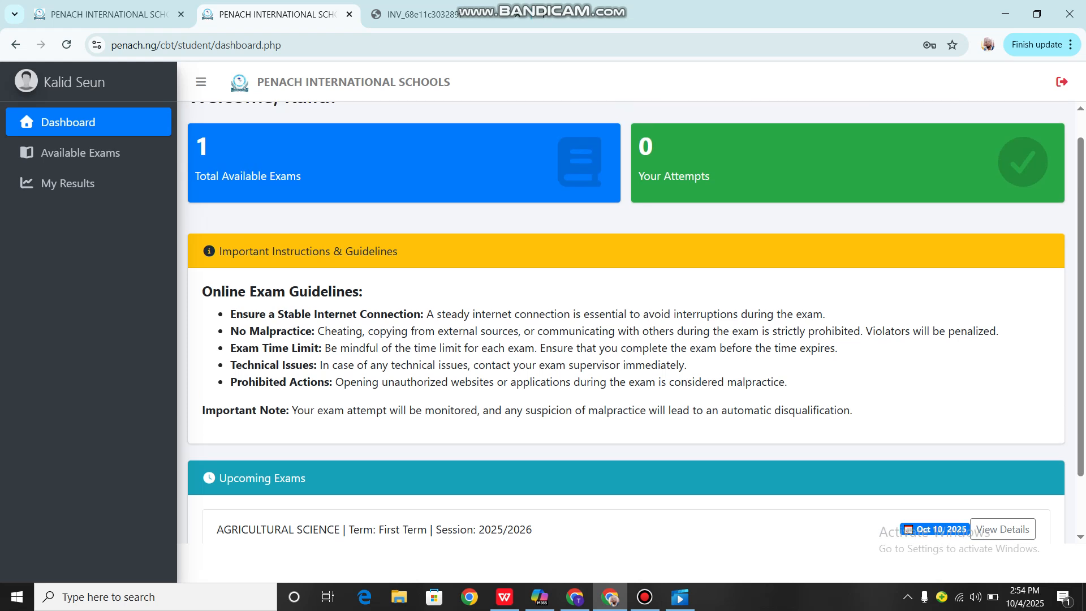
pyautogui.scroll(1, 635, 323)
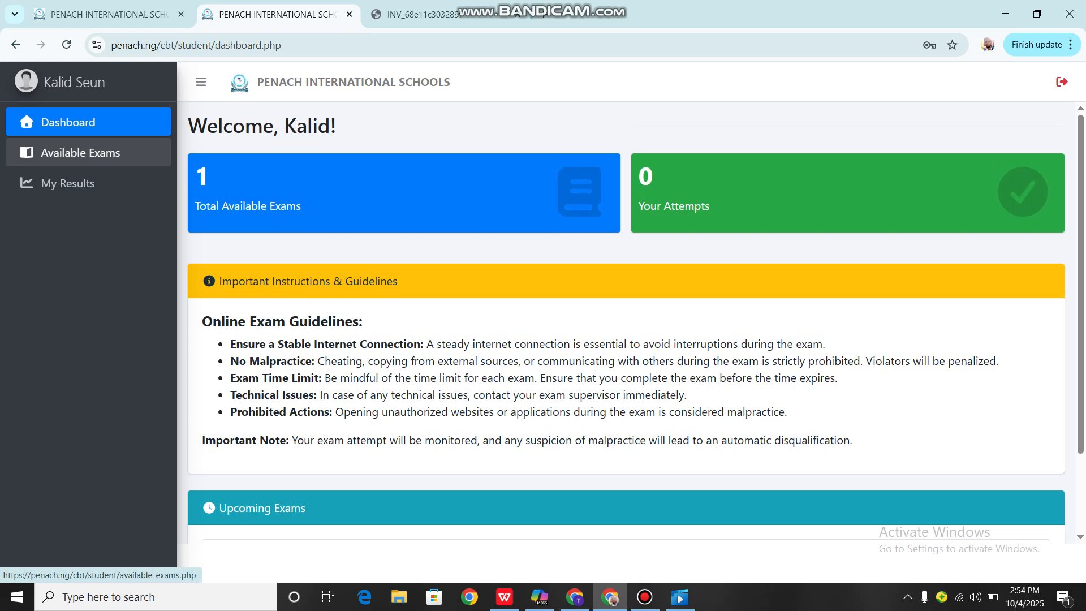
pyautogui.click(85, 153)
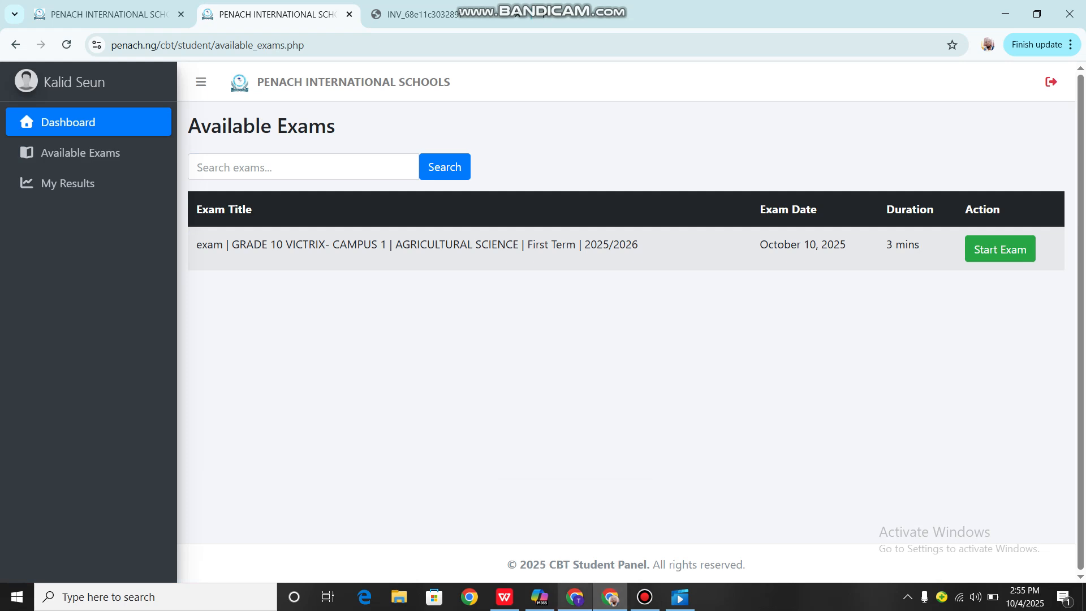
# - In the admin panel's exam list, set the status of the GRADE 10 VICTRIX- CAMPUS 1 AGRICULTURAL SCIENCE exam to Inactive
pyautogui.moveTo(574, 596)
pyautogui.click(575, 531)
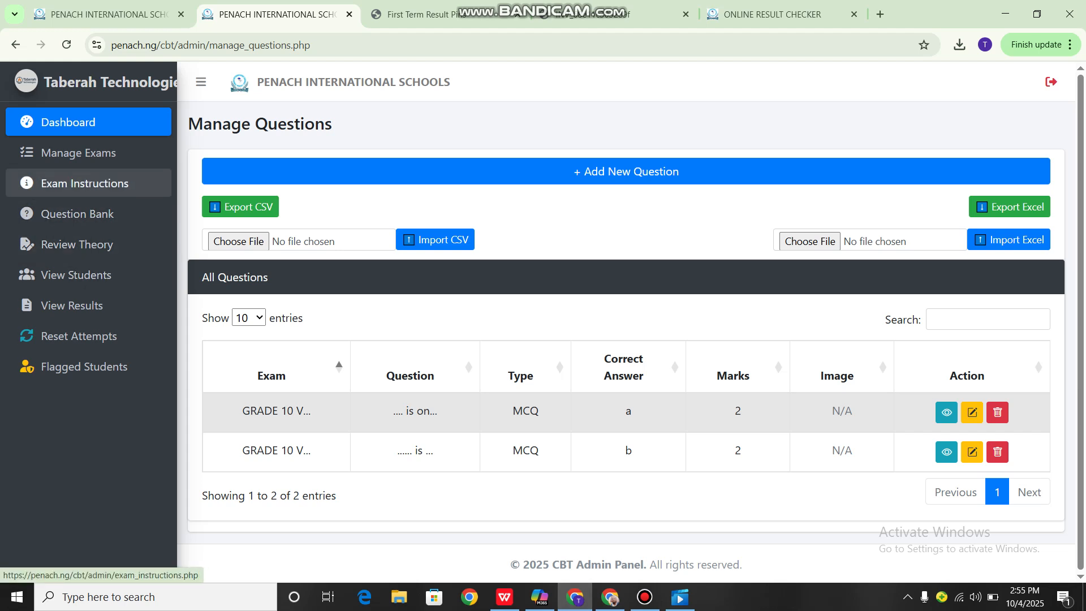
pyautogui.click(79, 153)
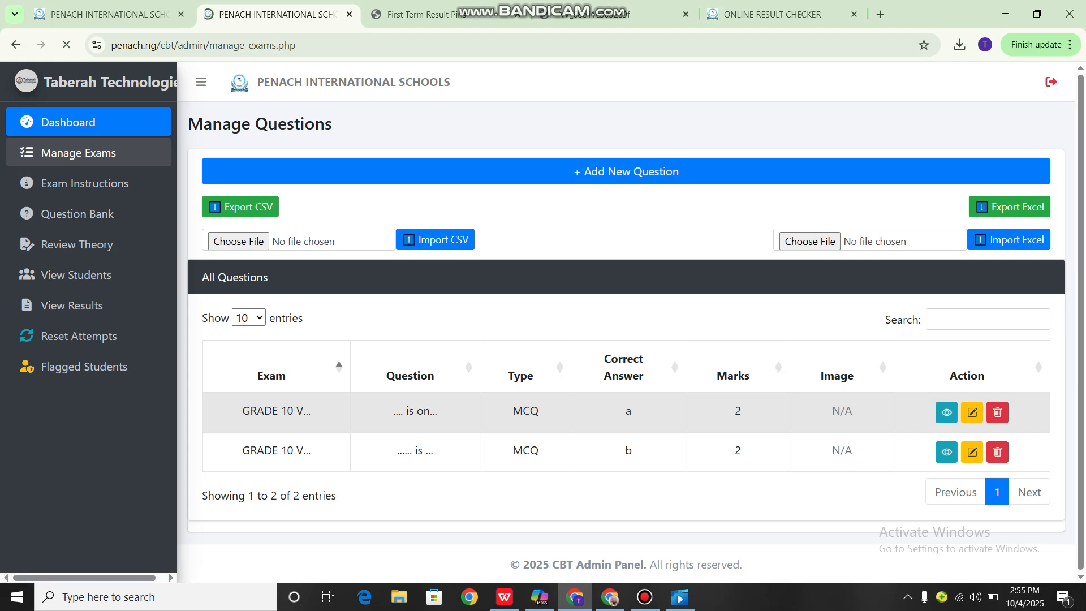
pyautogui.scroll(-1, 987, 461)
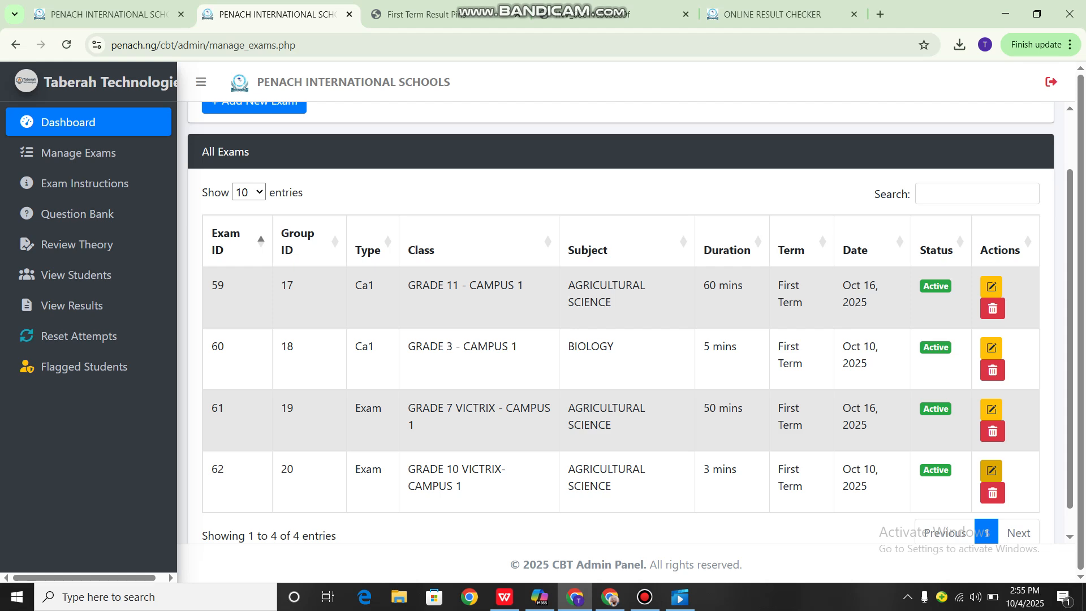
pyautogui.click(991, 471)
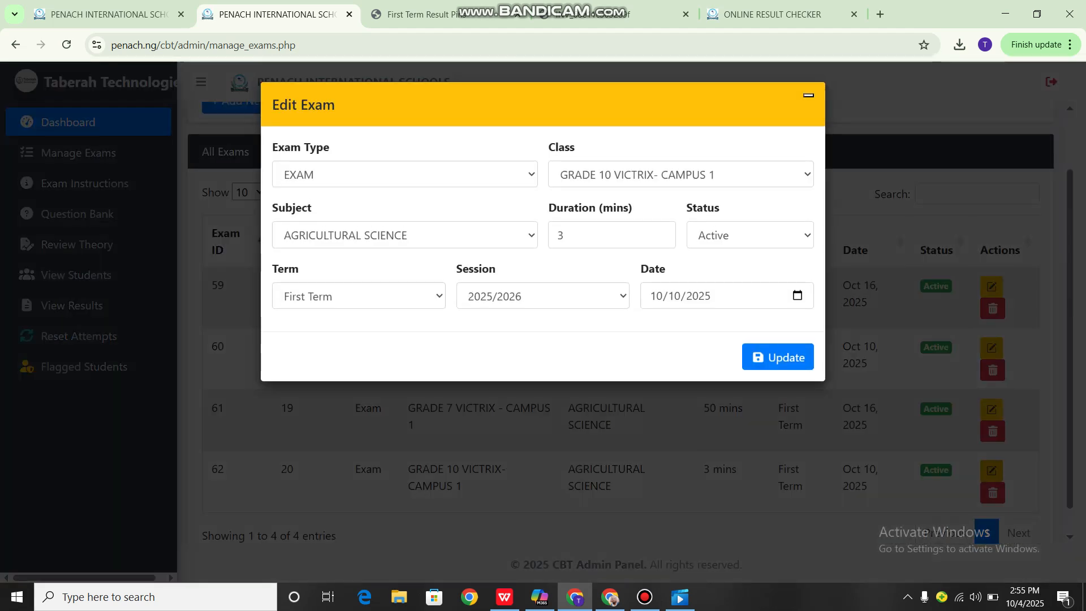
pyautogui.click(750, 234)
pyautogui.click(750, 278)
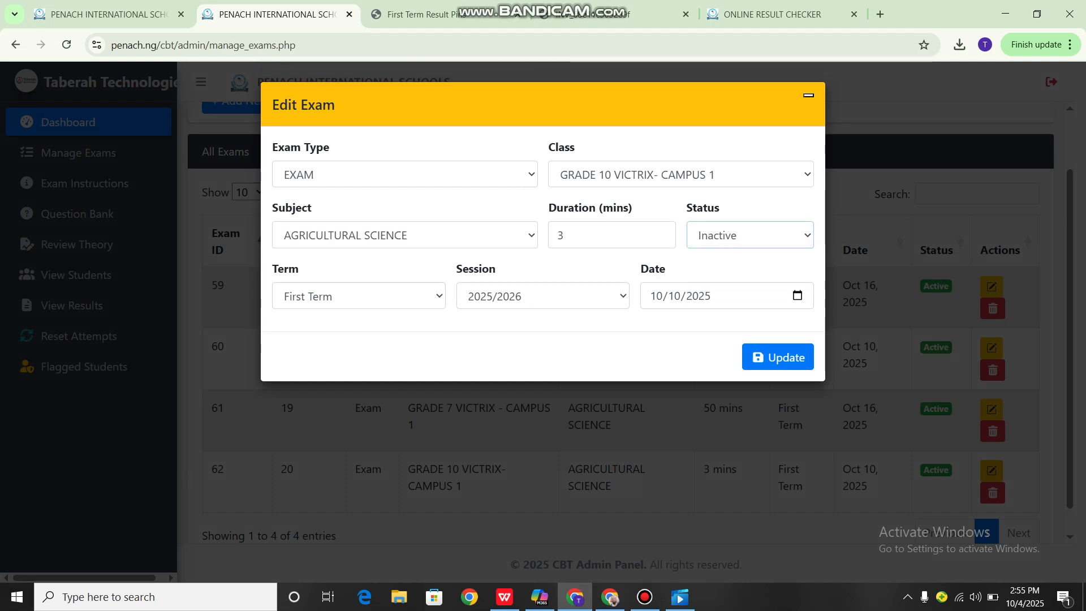
pyautogui.click(777, 357)
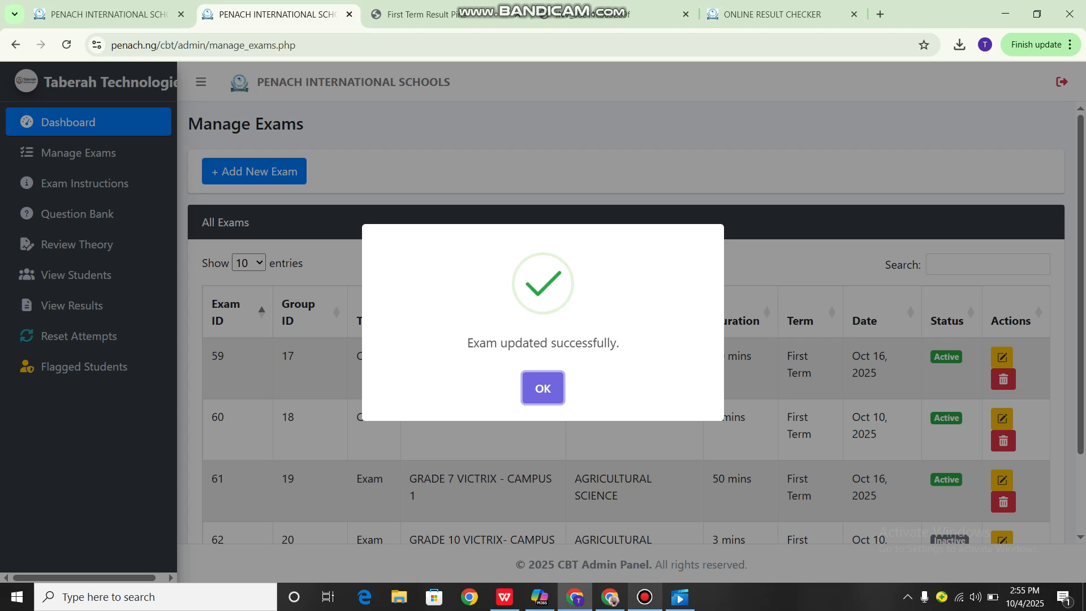
# - Return to the student window and refresh the available exams list
pyautogui.click(610, 597)
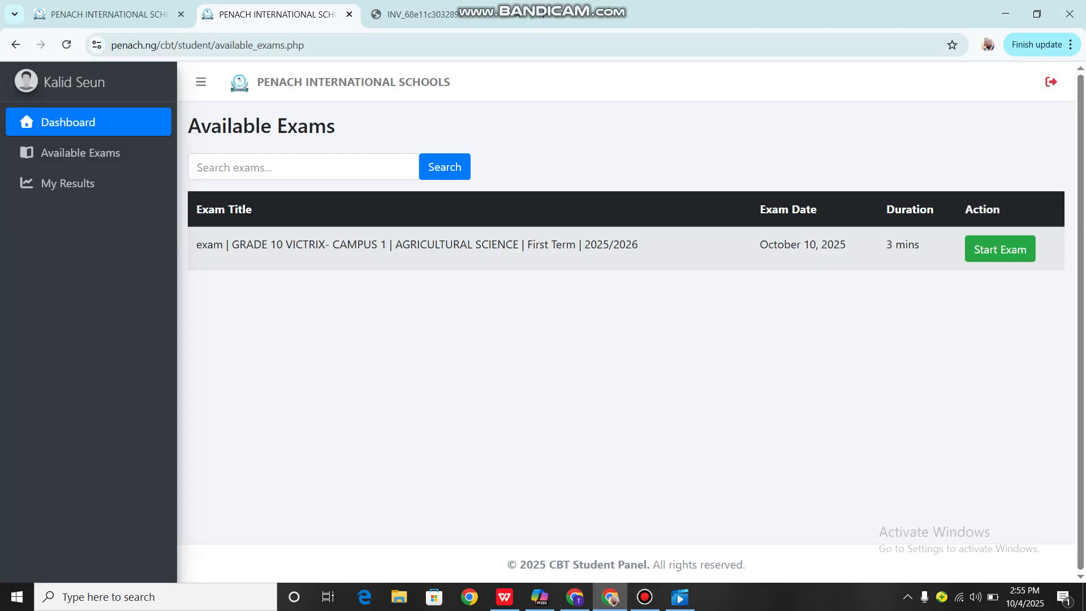
pyautogui.click(66, 45)
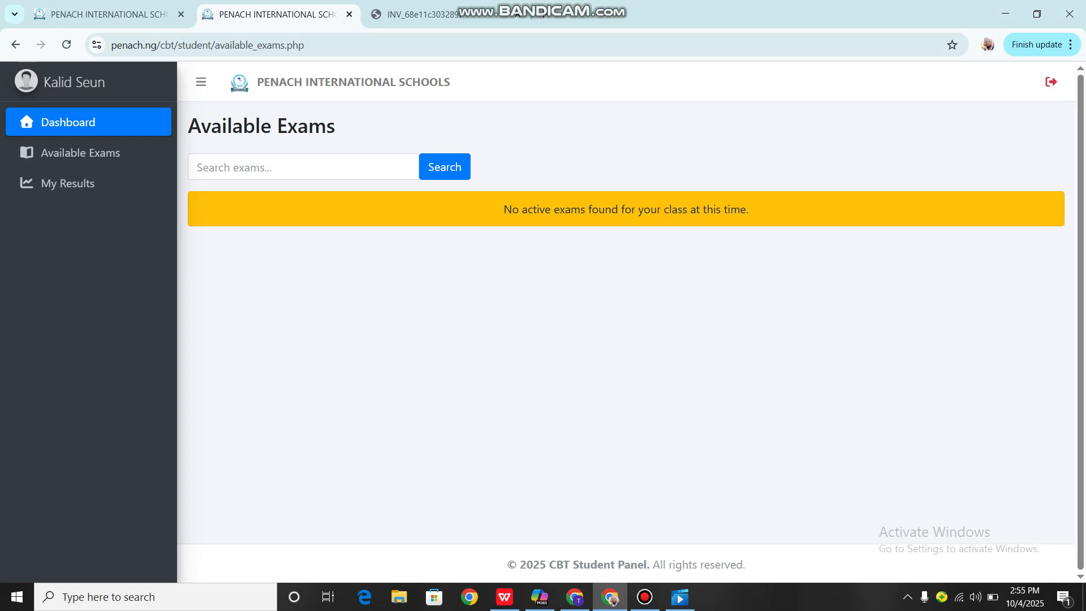
# - Back in the admin panel, set the GRADE 10 VICTRIX- CAMPUS 1 AGRICULTURAL SCIENCE exam's status to Active and save the update
pyautogui.moveTo(610, 598)
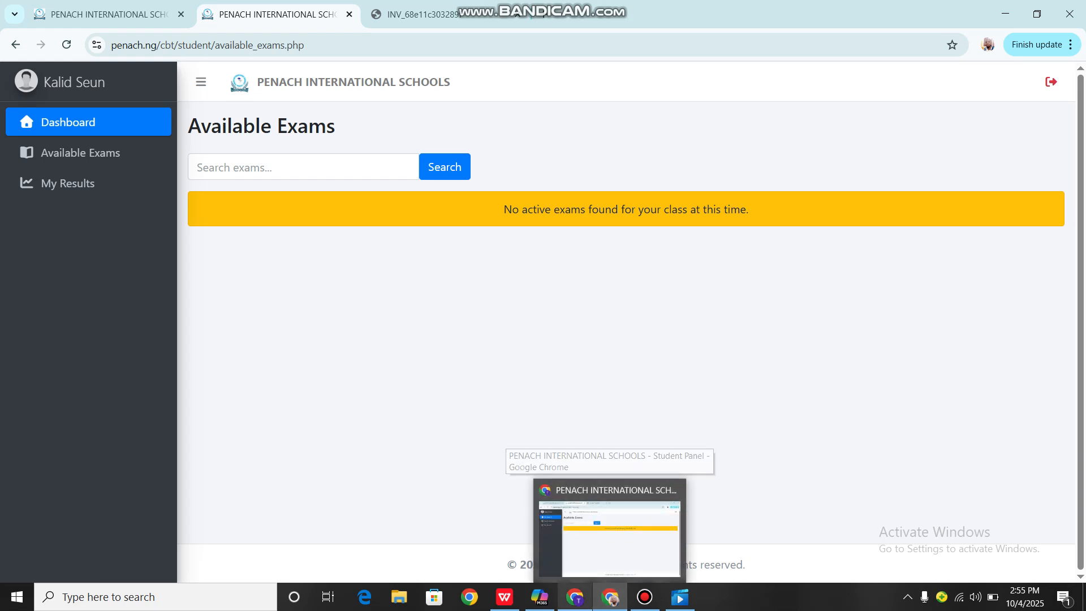
pyautogui.click(574, 598)
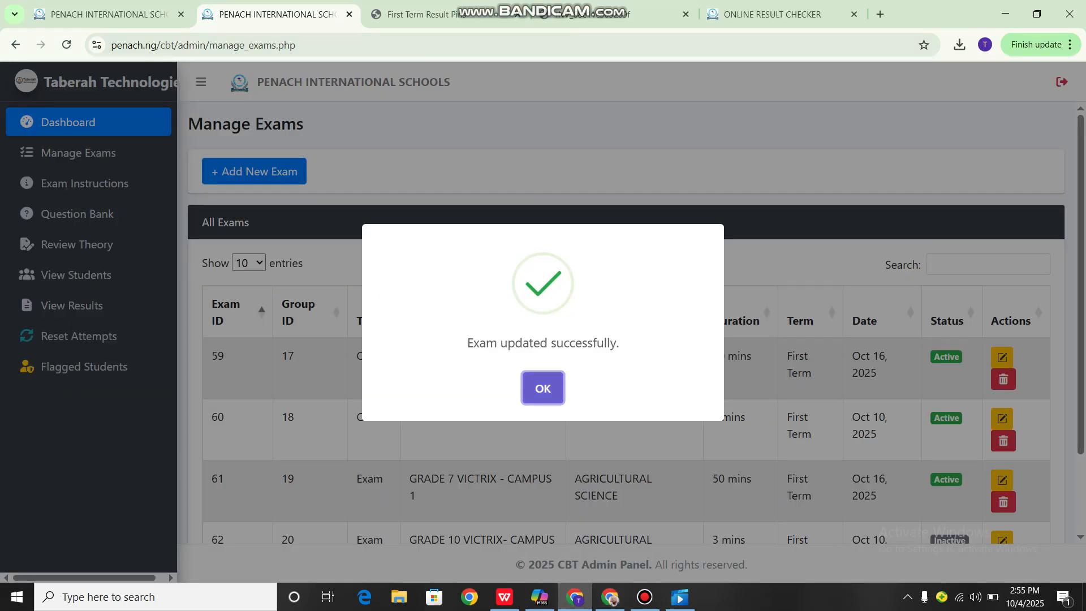
pyautogui.click(543, 388)
pyautogui.scroll(-2, 543, 388)
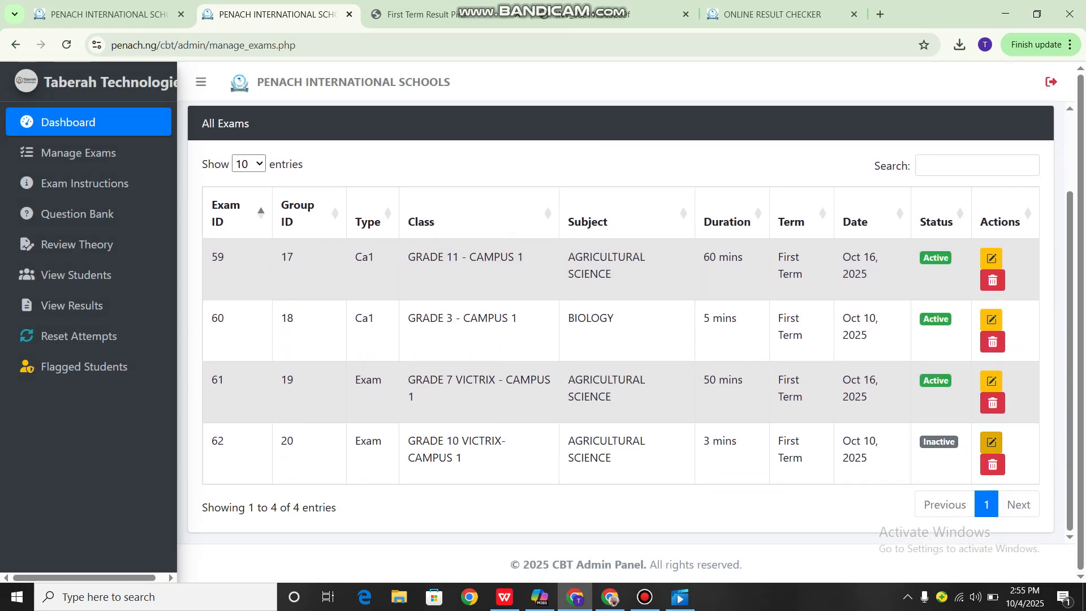
pyautogui.click(991, 442)
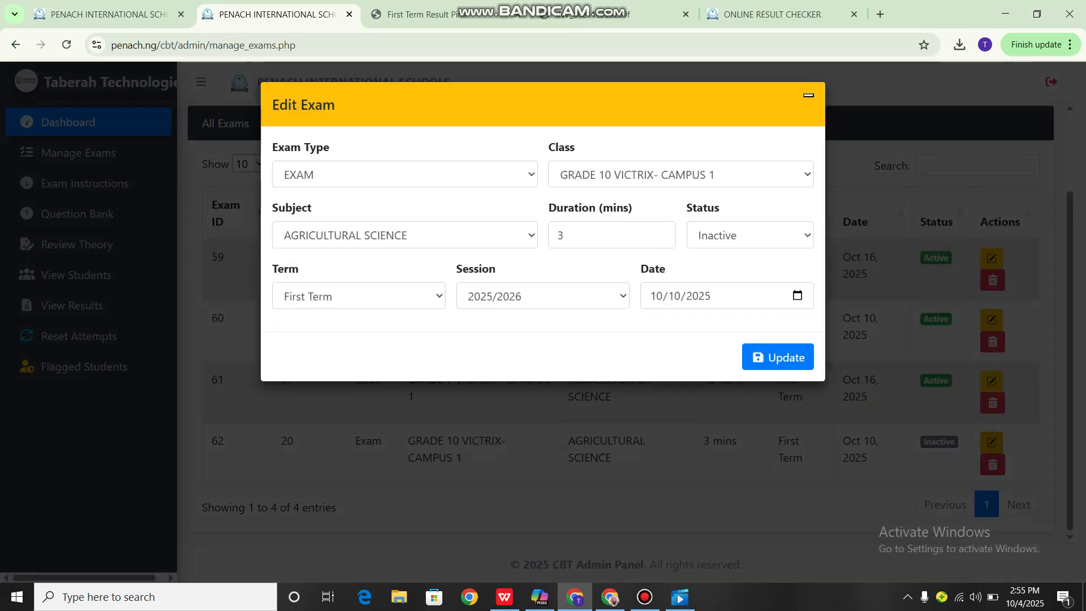
pyautogui.click(750, 234)
pyautogui.click(735, 257)
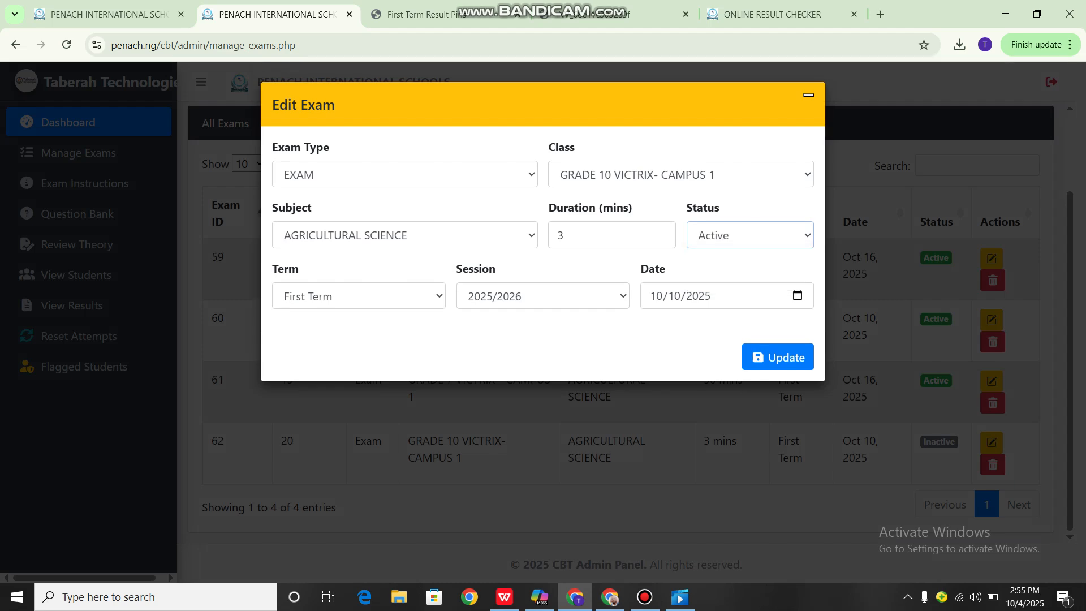
pyautogui.click(778, 357)
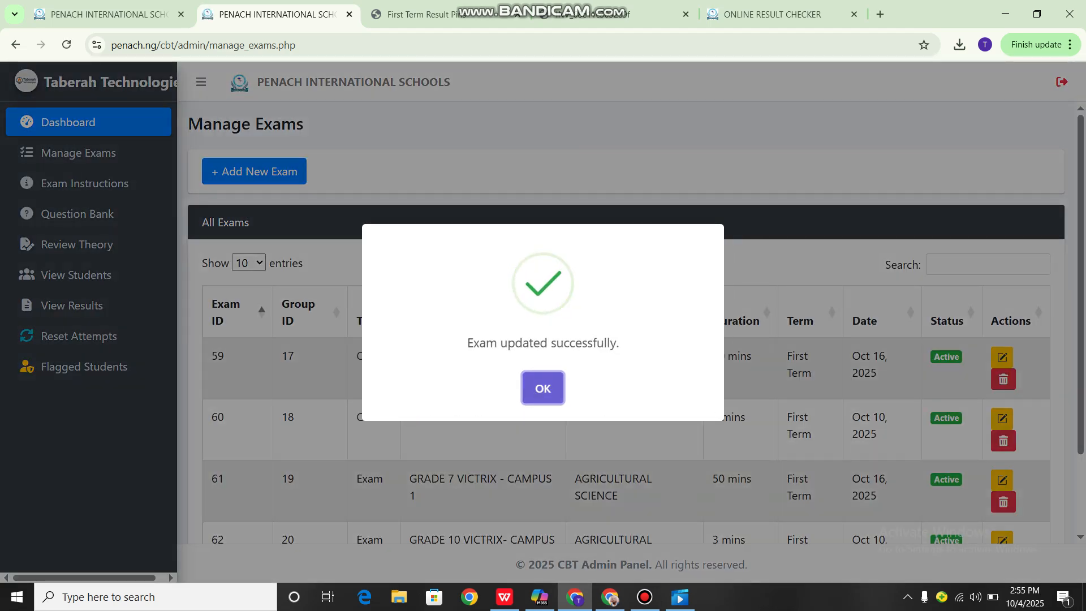
pyautogui.click(543, 388)
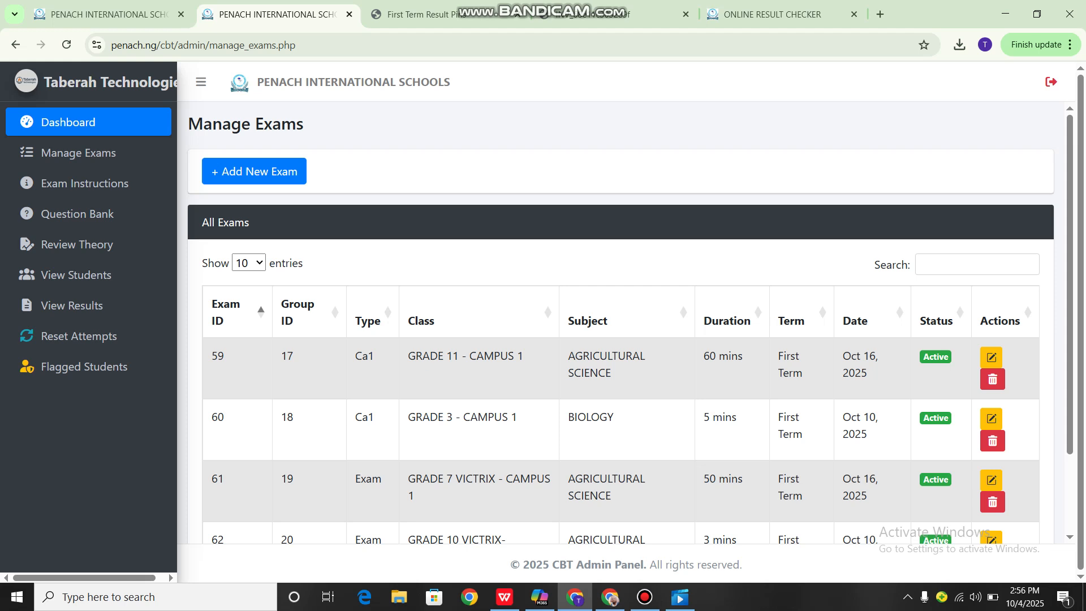
# - Refresh the student's available exams, start the AGRICULTURAL SCIENCE exam and acknowledge its instruction
pyautogui.click(610, 597)
pyautogui.press('F5')
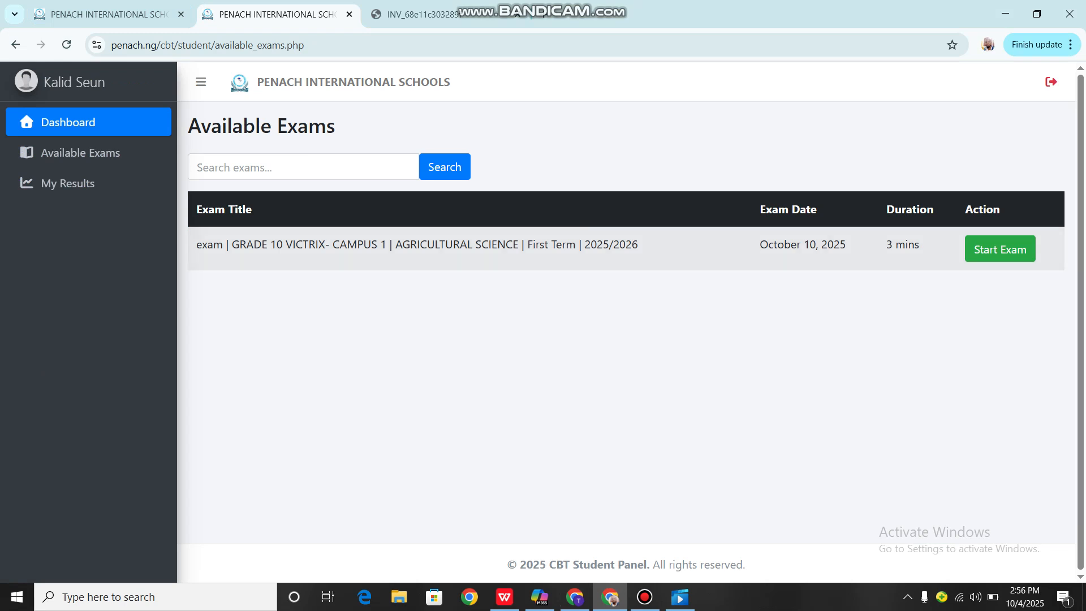
pyautogui.click(1000, 249)
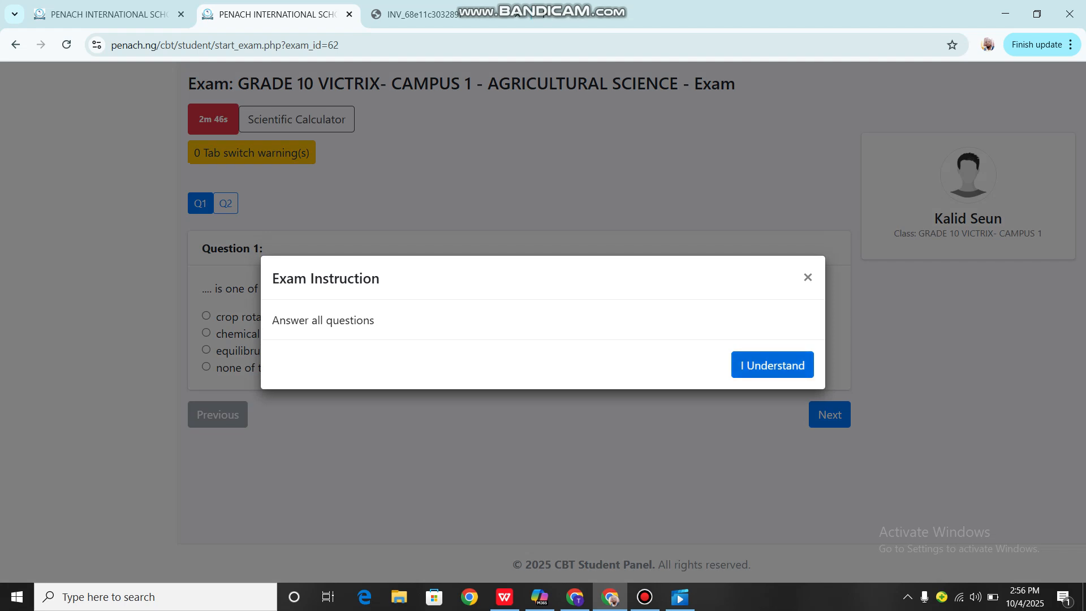
pyautogui.click(772, 365)
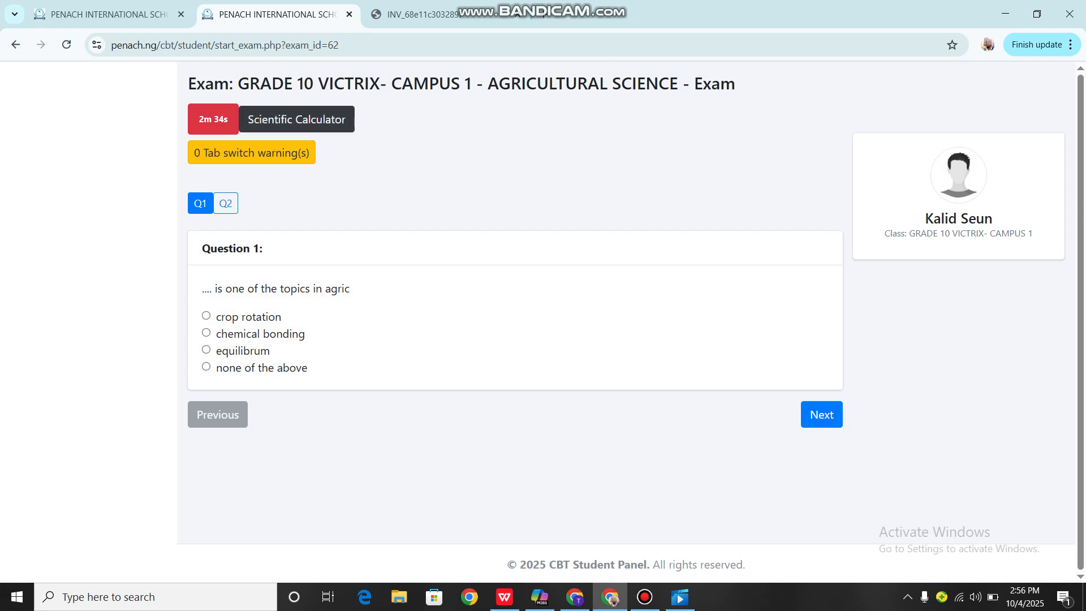
# - View and close the exam's scientific calculator, and briefly leave the exam for the open invoice page before returning
pyautogui.click(297, 119)
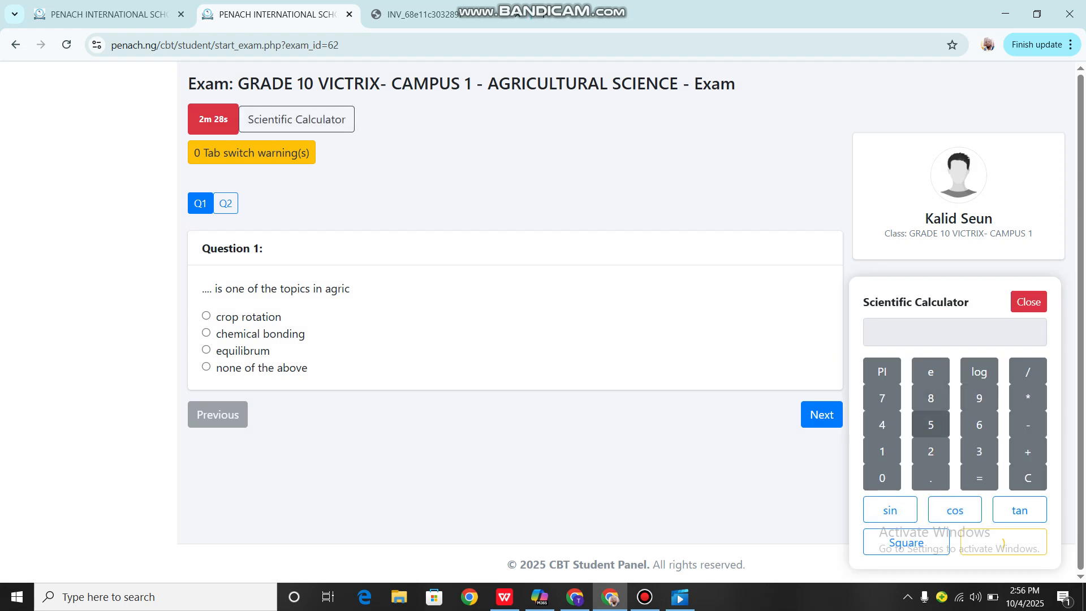
pyautogui.click(1029, 301)
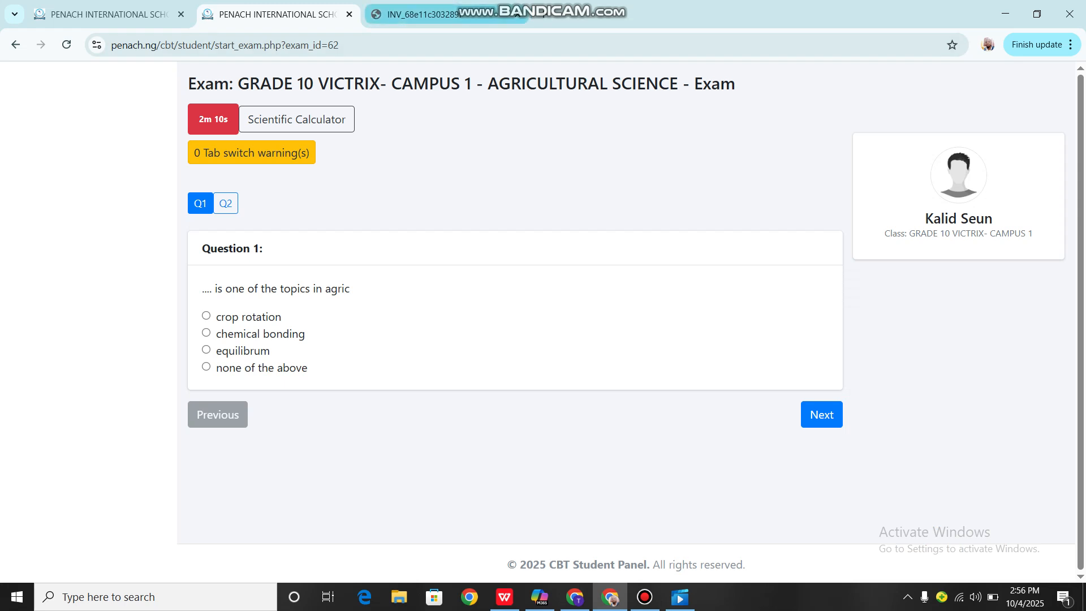
pyautogui.moveTo(418, 14)
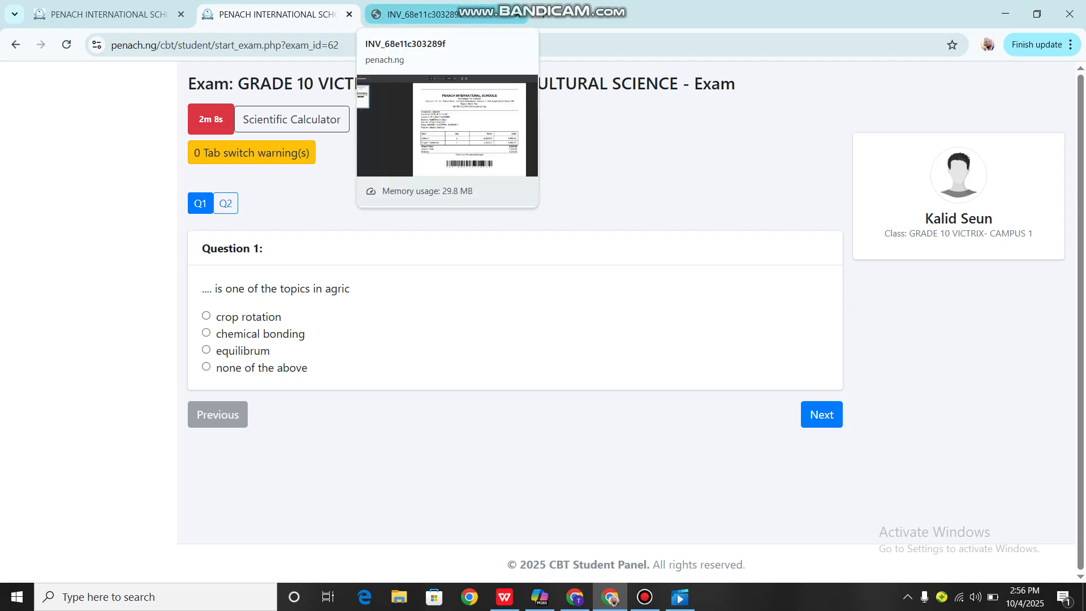
pyautogui.click(419, 14)
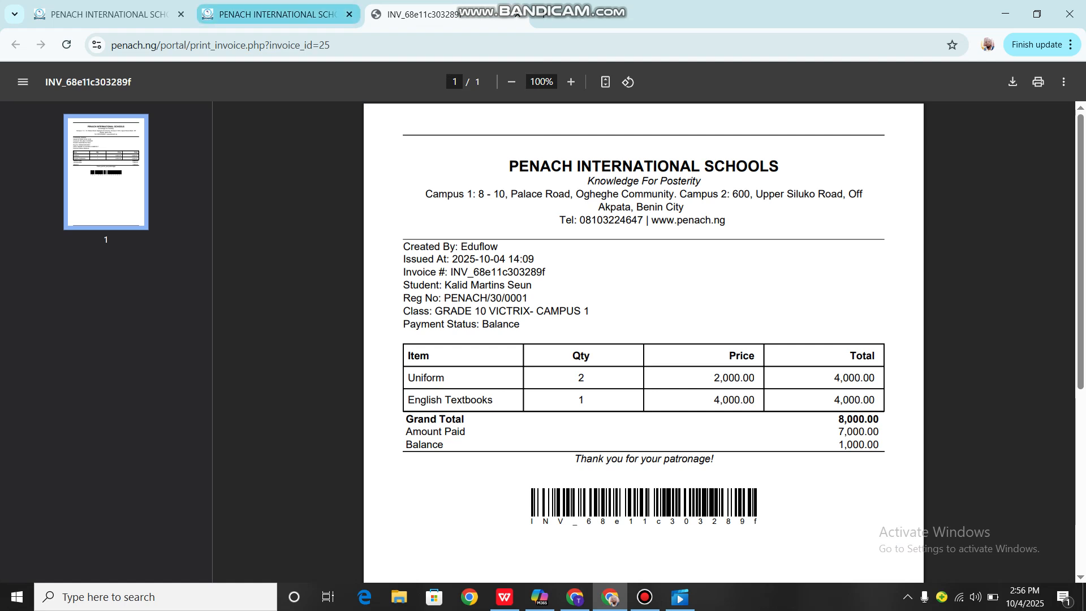
pyautogui.click(277, 14)
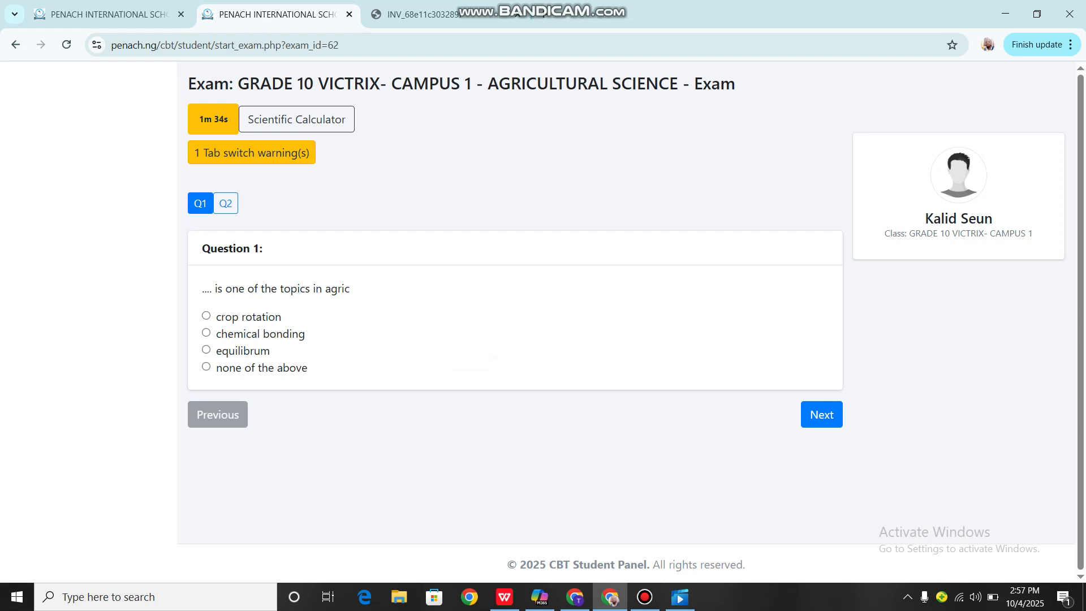
# - Answer question 1 with crop rotation and question 2 with agric, submit the exam and acknowledge the submission message
pyautogui.click(205, 315)
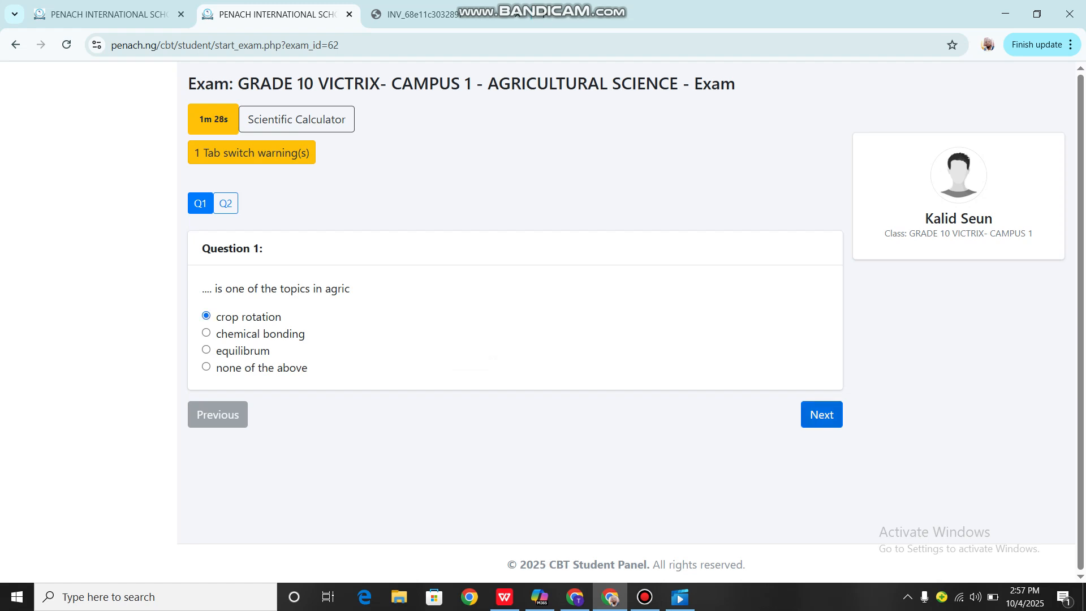
pyautogui.click(821, 414)
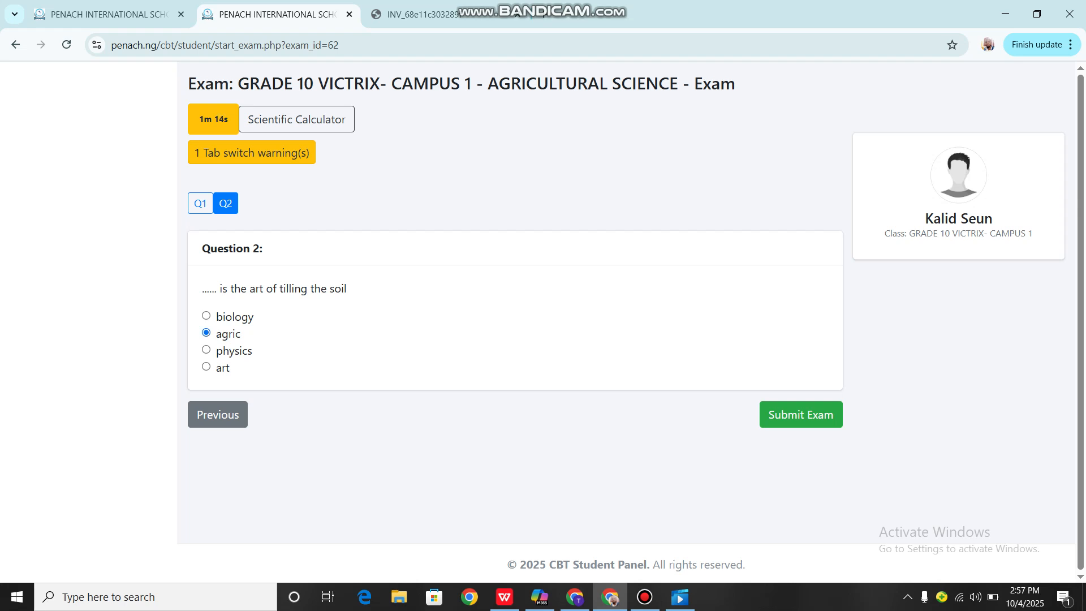
pyautogui.click(801, 414)
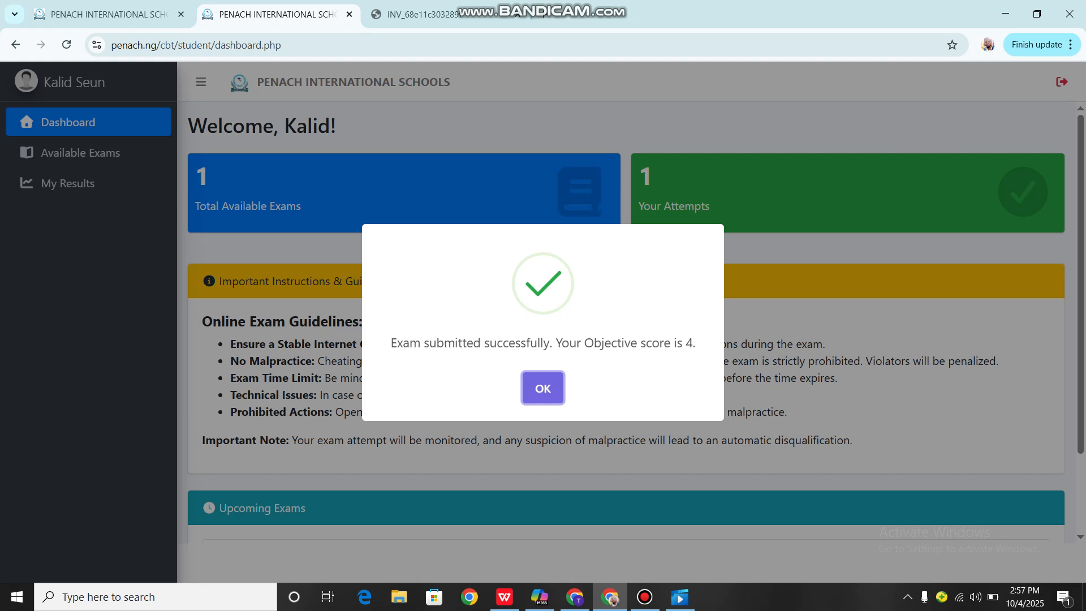
pyautogui.click(543, 389)
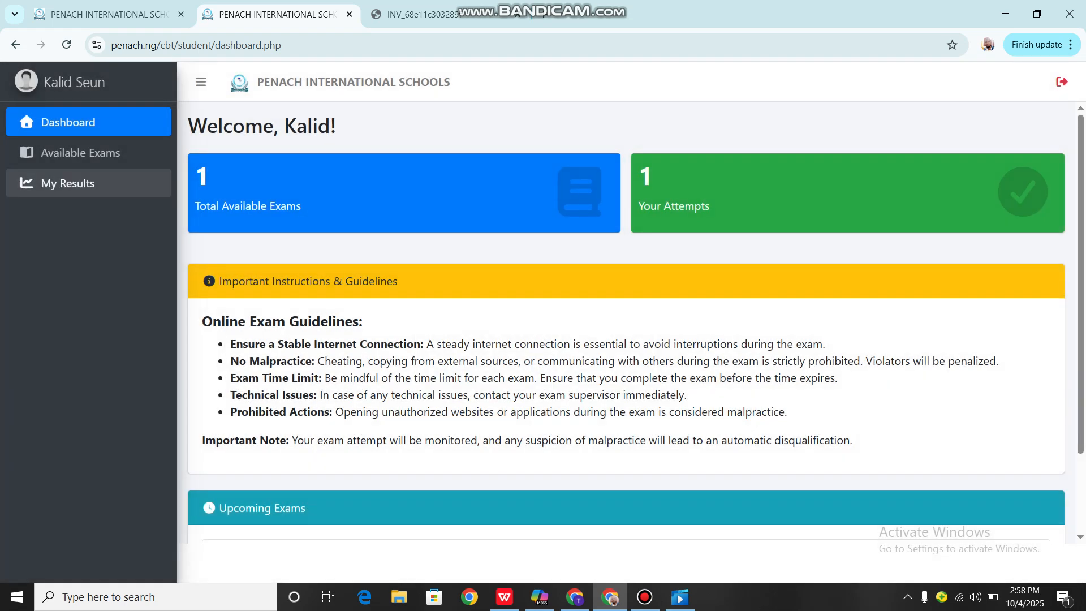
# - View the student's exam results, generate their PDF version and return to the results page
pyautogui.click(68, 183)
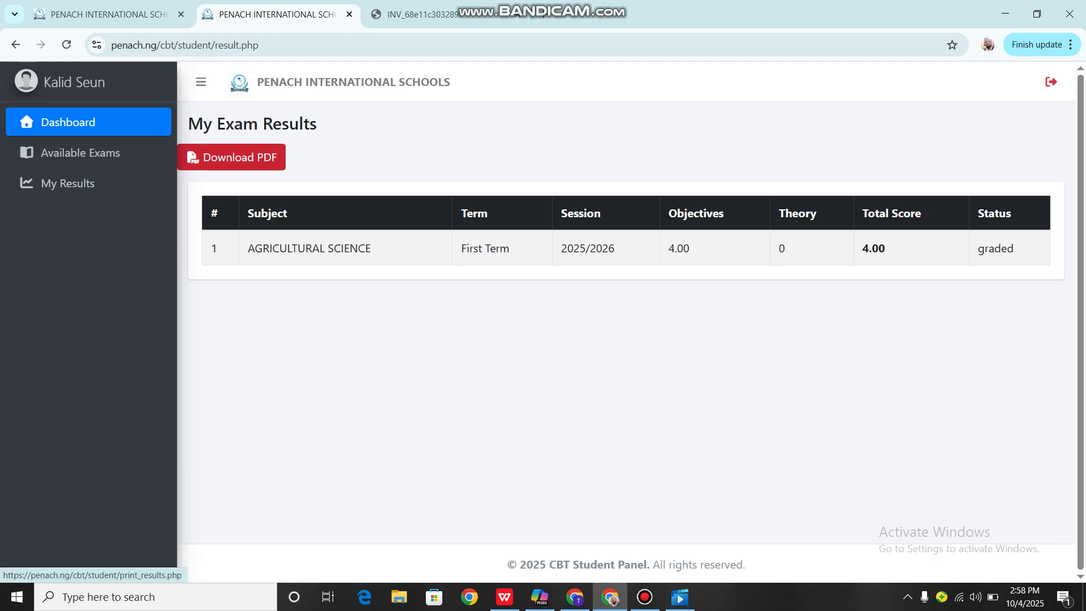
pyautogui.click(232, 157)
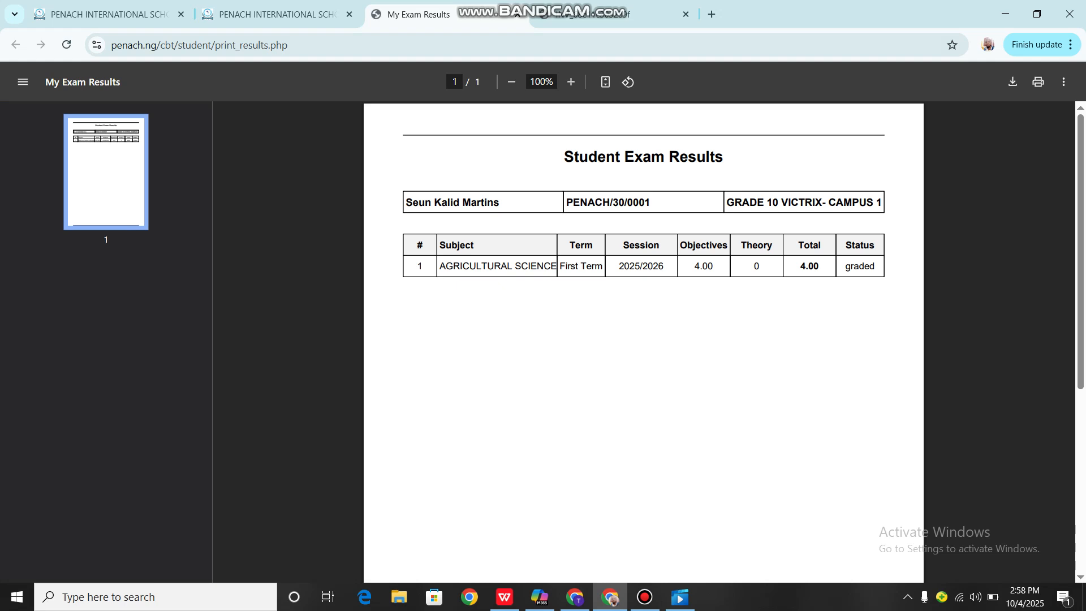
pyautogui.click(277, 15)
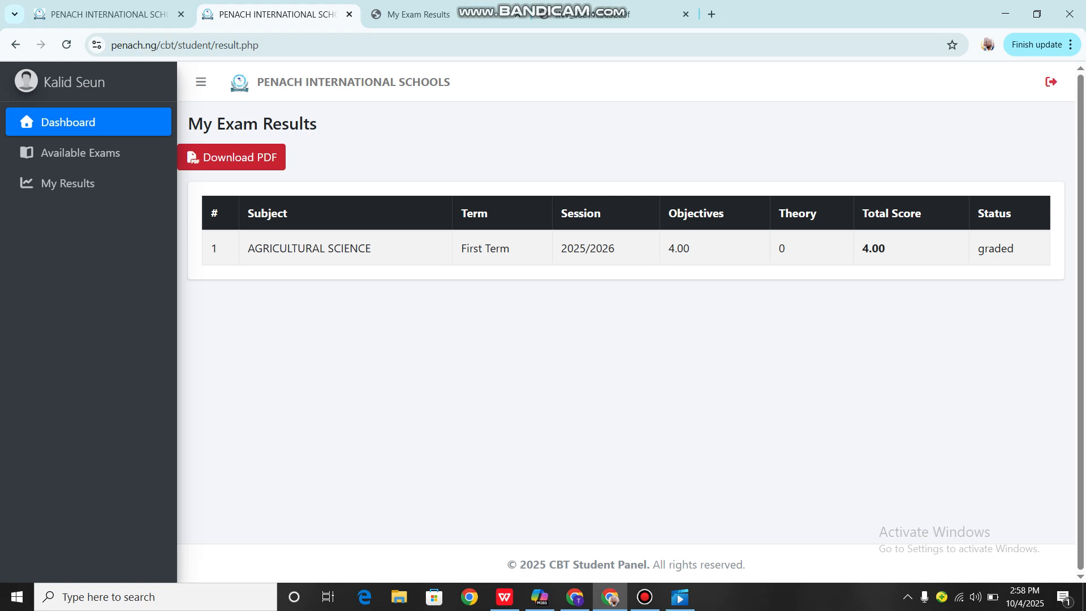
pyautogui.click(645, 597)
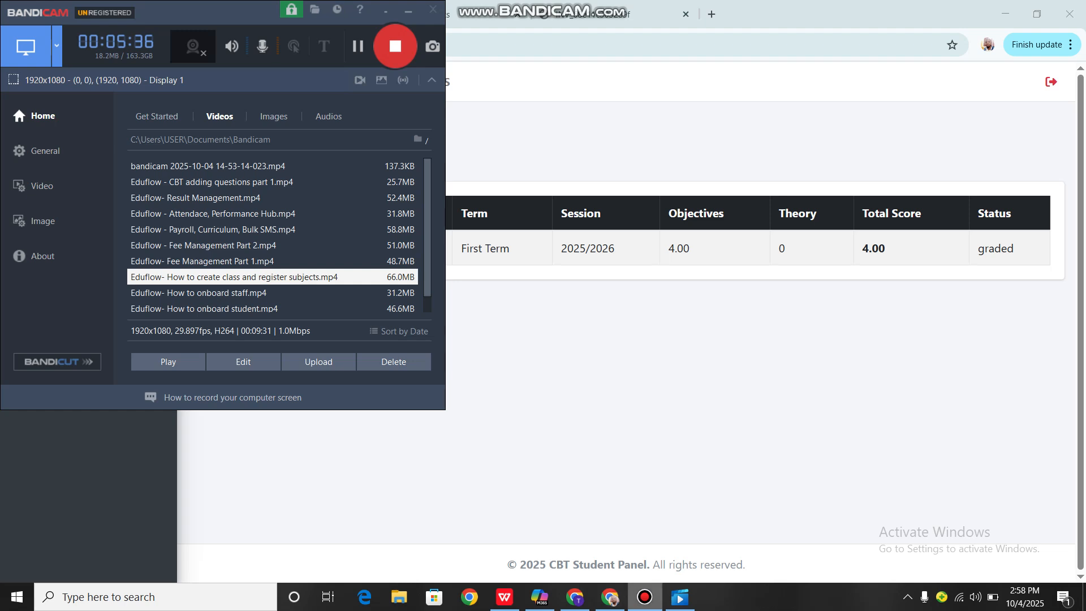
pyautogui.click(644, 597)
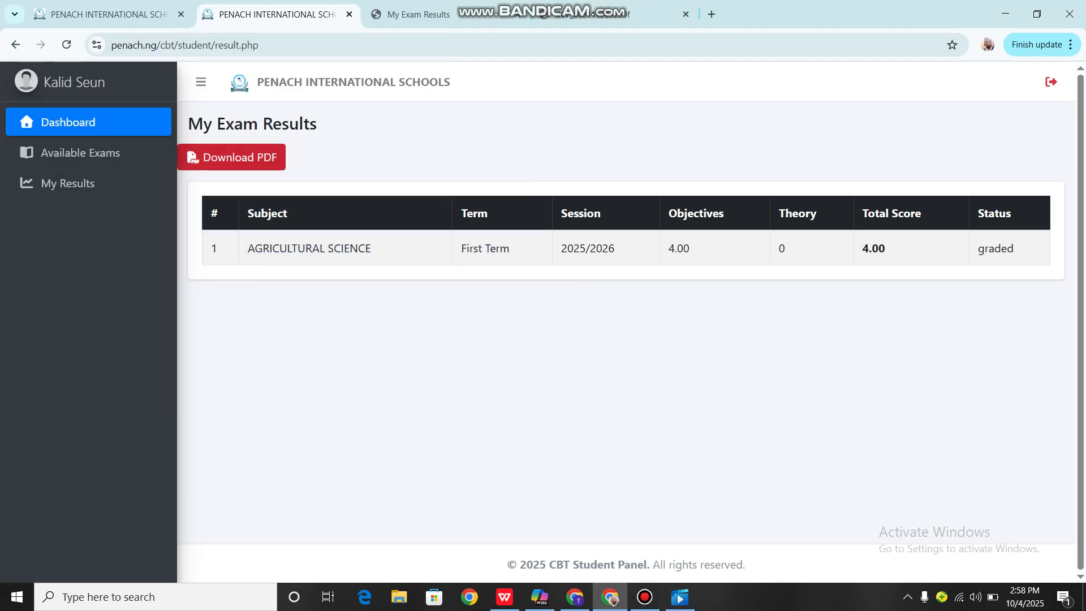
# - In the admin panel's list of students flagged for malpractice, copy the listed student's registration number
pyautogui.click(574, 597)
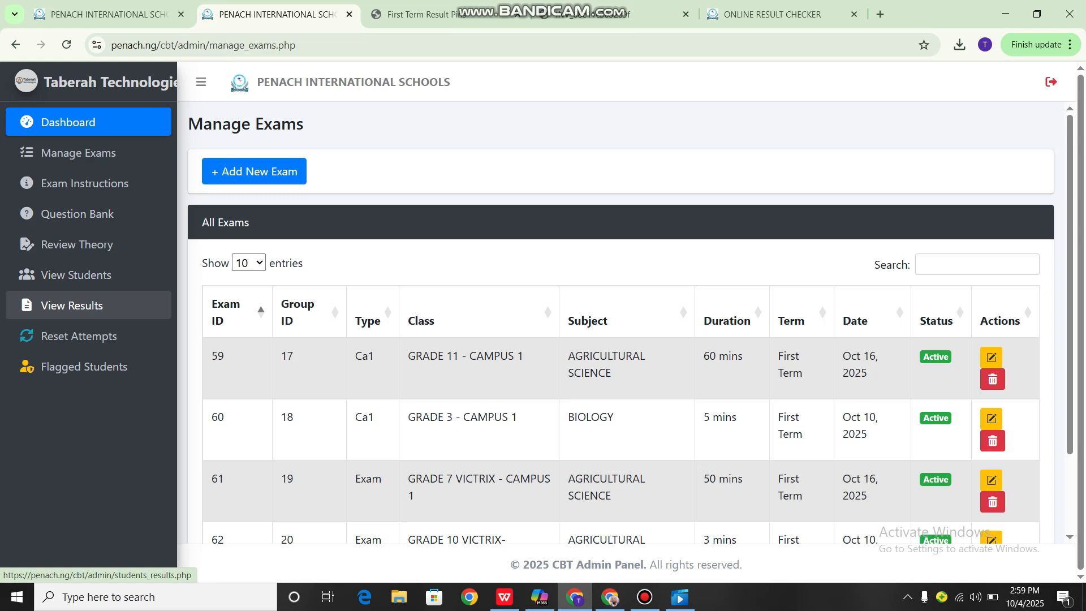
pyautogui.click(85, 367)
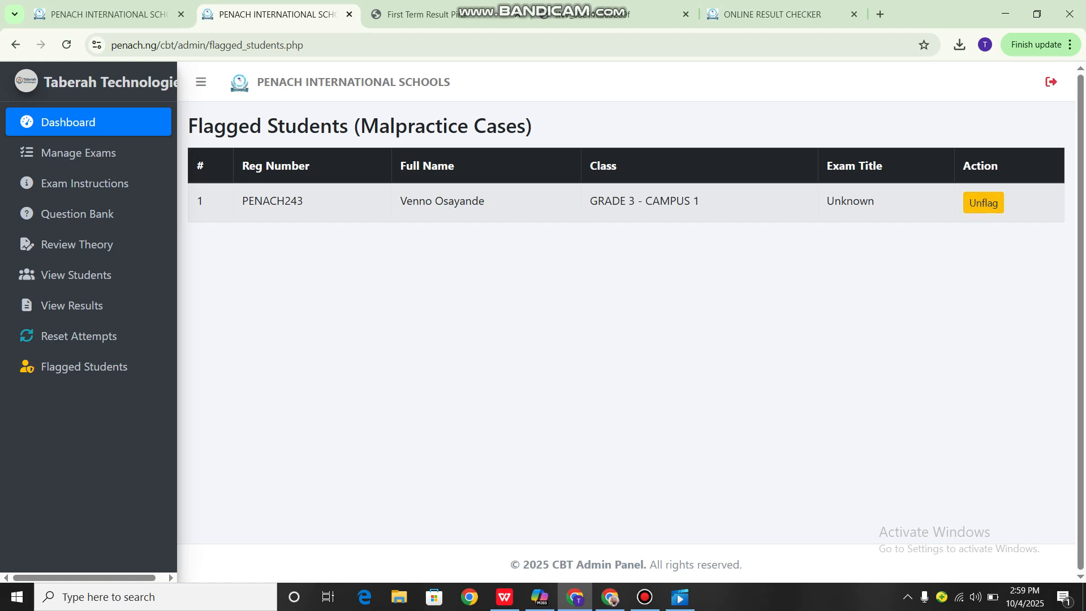
pyautogui.moveTo(243, 201); pyautogui.dragTo(304, 202)
pyautogui.hotkey('ctrl', 'c')
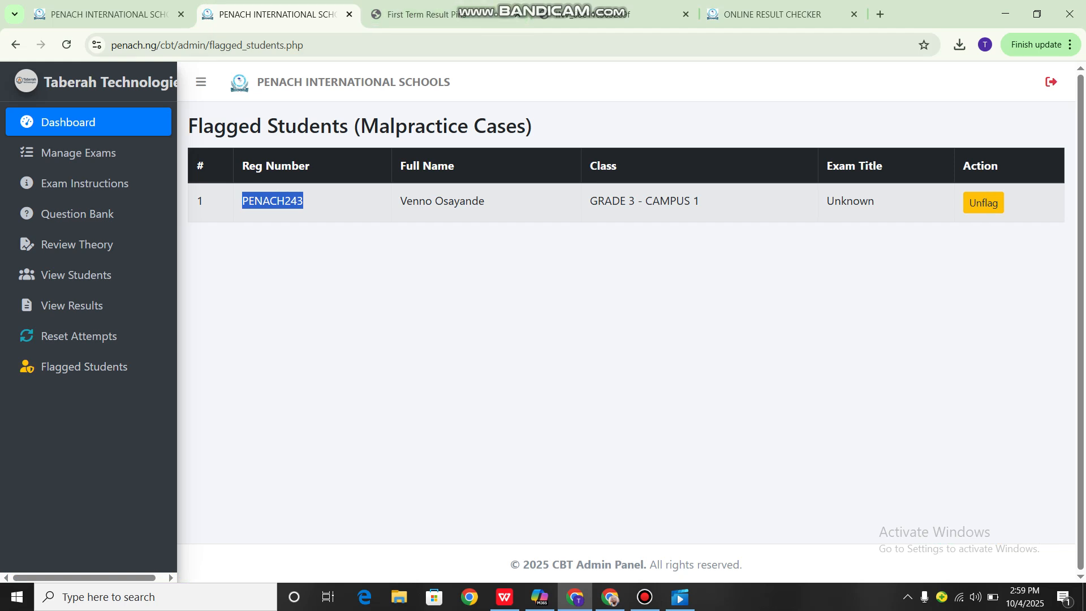
# - Sign out of the student account and try to sign in with the copied registration number and the account password
pyautogui.click(610, 596)
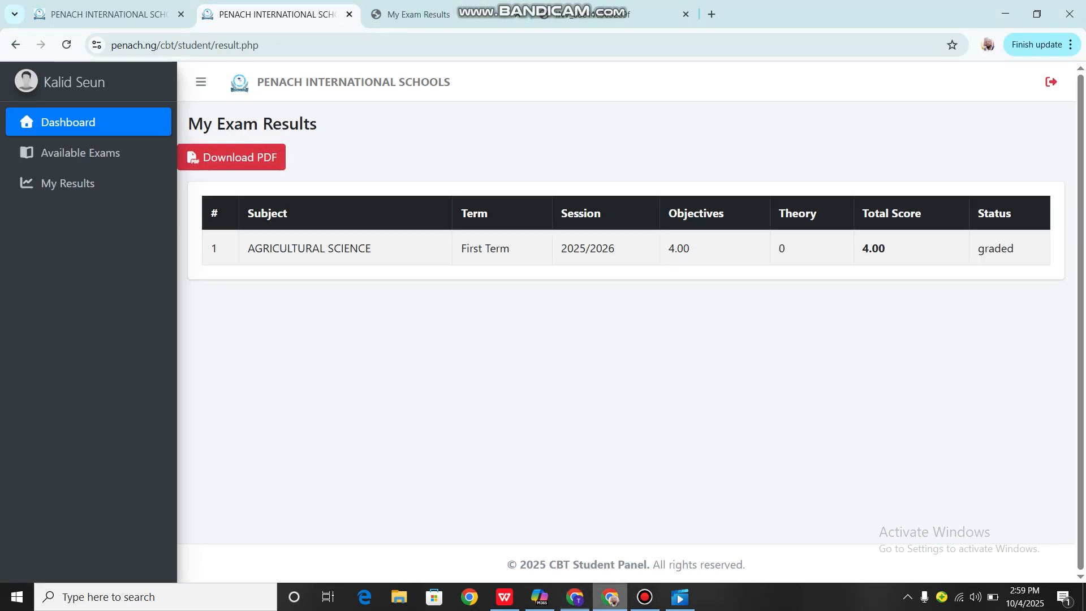
pyautogui.click(1051, 81)
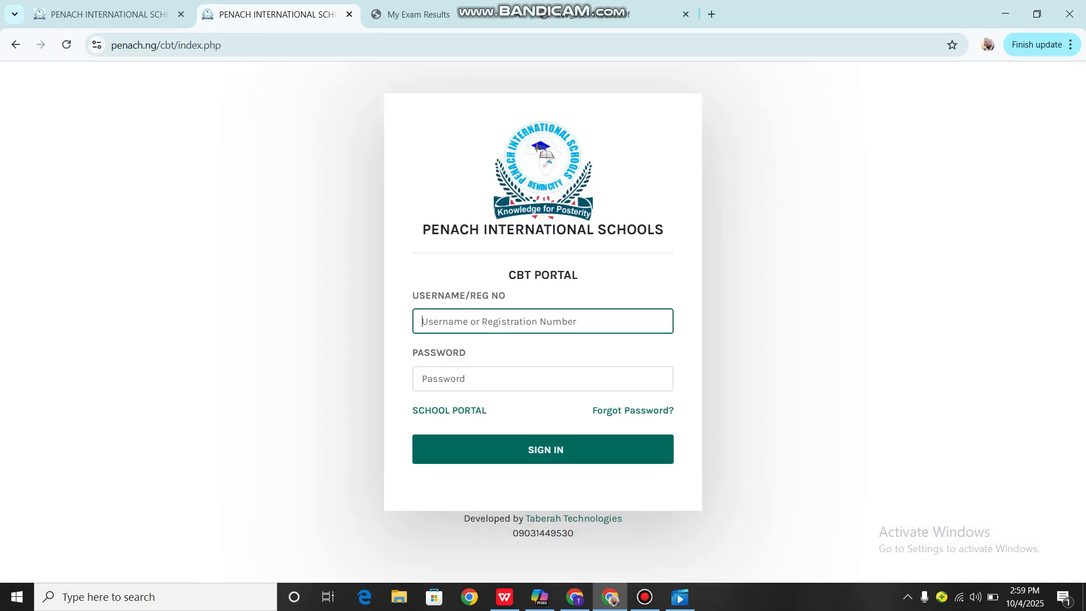
pyautogui.hotkey('ctrl', 'v')
pyautogui.press('Tab')
pyautogui.write('***')
pyautogui.press('Return')
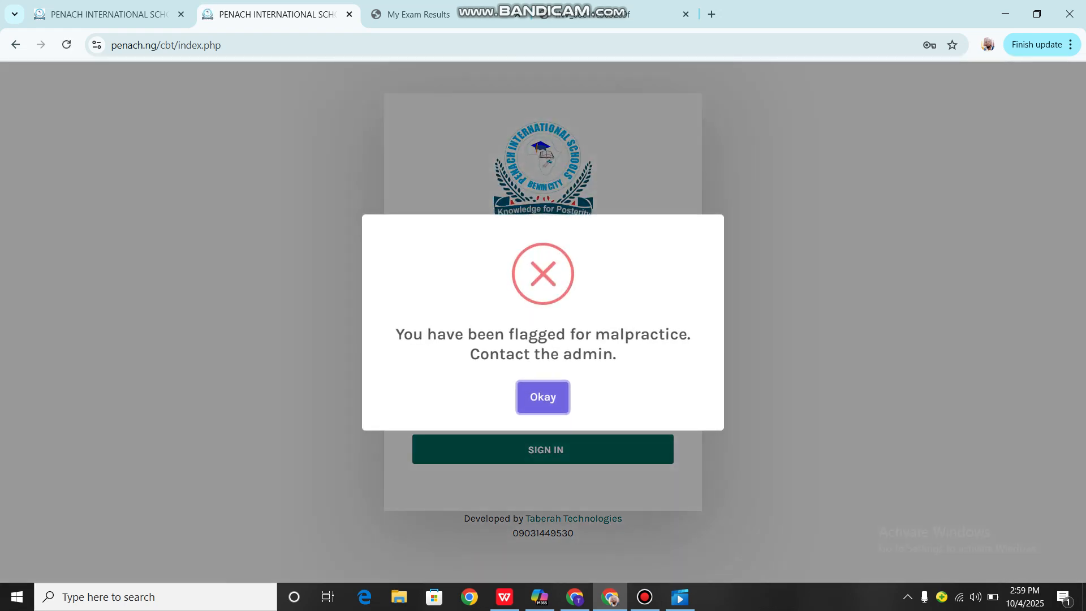
pyautogui.press('Return')
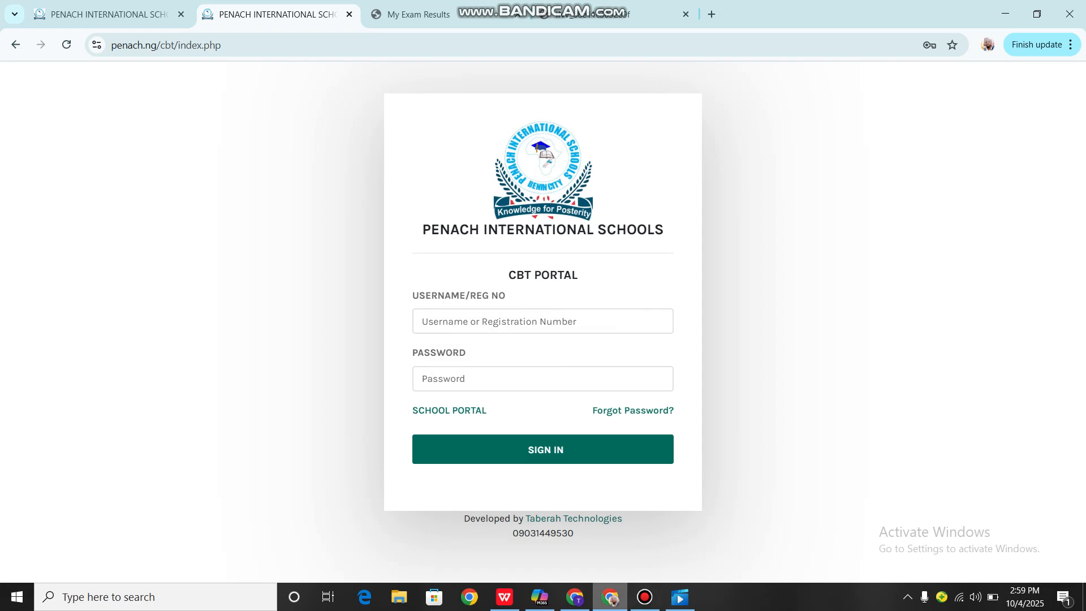
# - Return to the admin panel, unflag the student listed under malpractice cases and confirm it
pyautogui.click(611, 597)
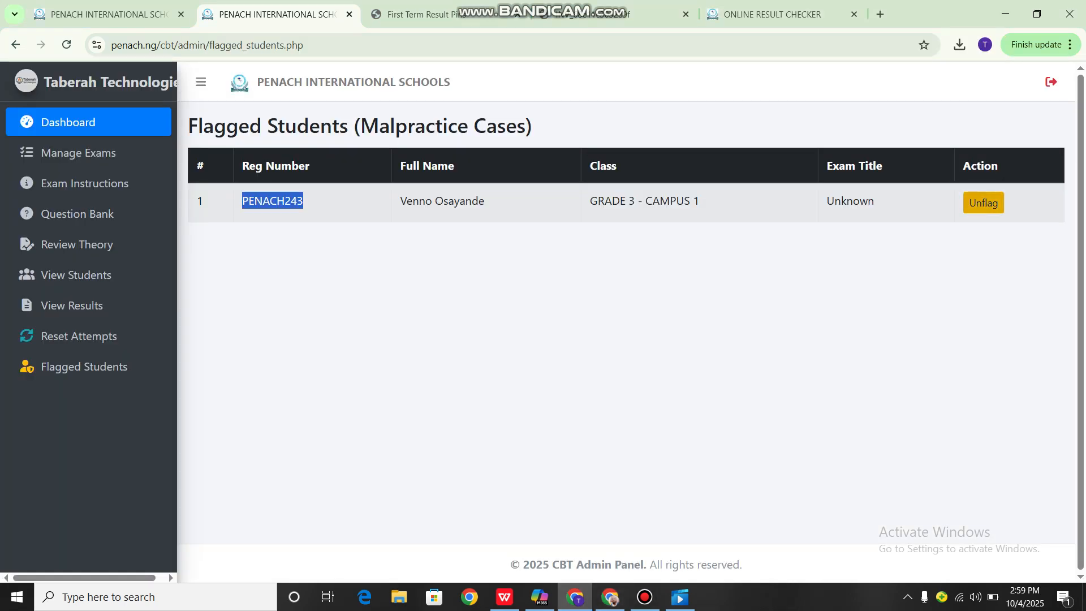
pyautogui.click(984, 202)
pyautogui.press('Return')
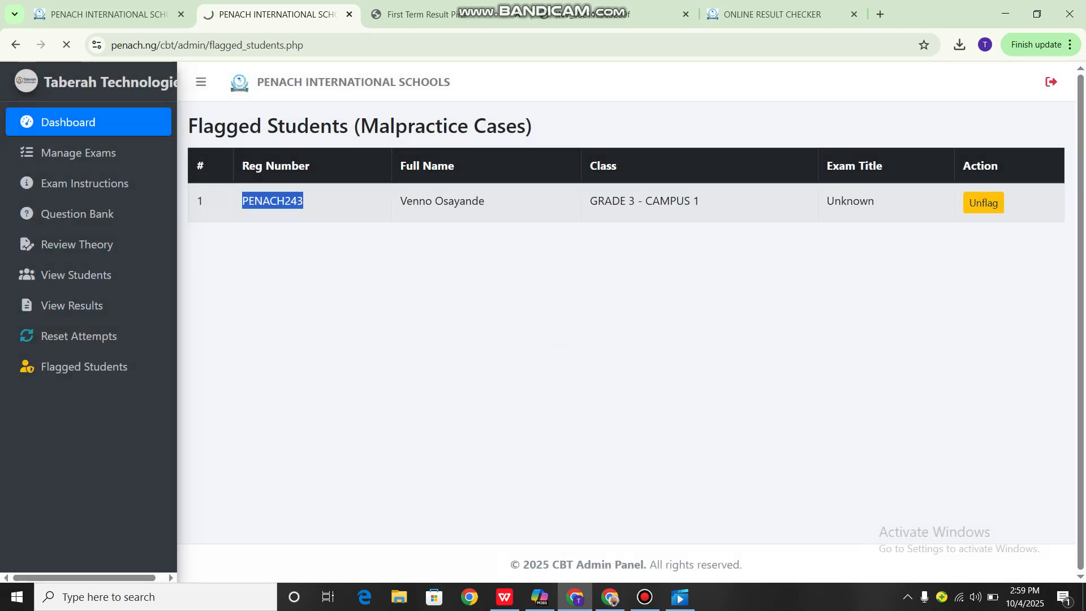
pyautogui.press('Return')
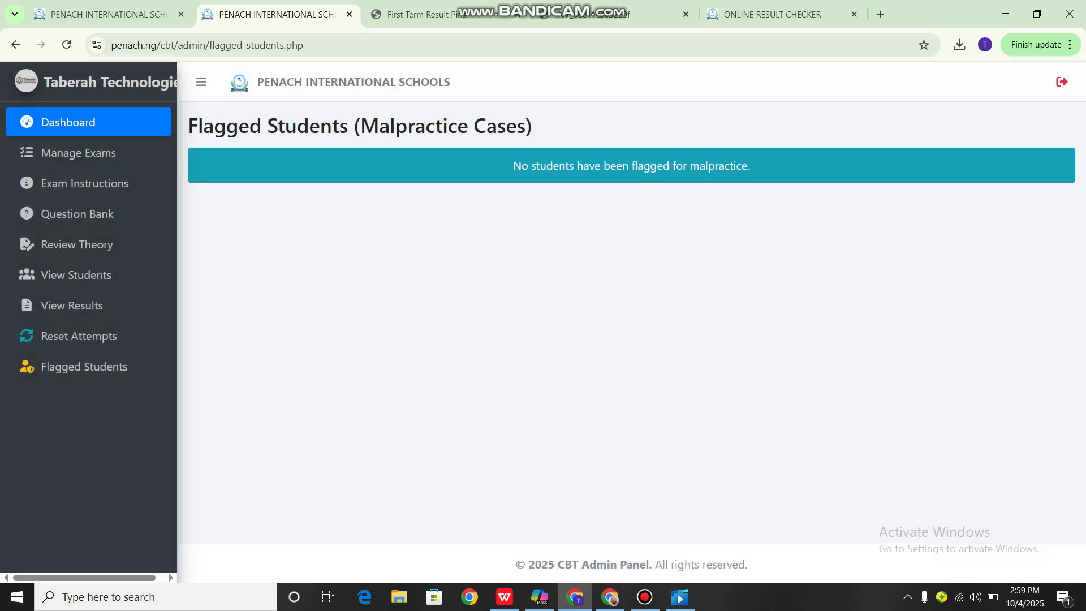
# - Back on the student sign-in page, sign in with the copied registration number and the account password
pyautogui.click(575, 597)
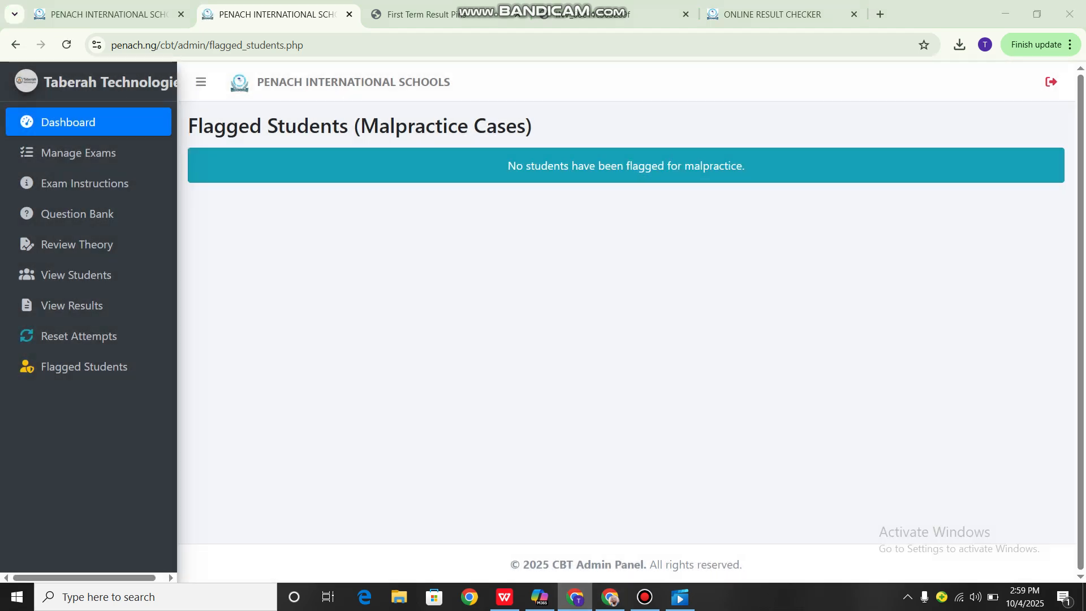
pyautogui.click(575, 597)
pyautogui.click(609, 597)
pyautogui.click(498, 321)
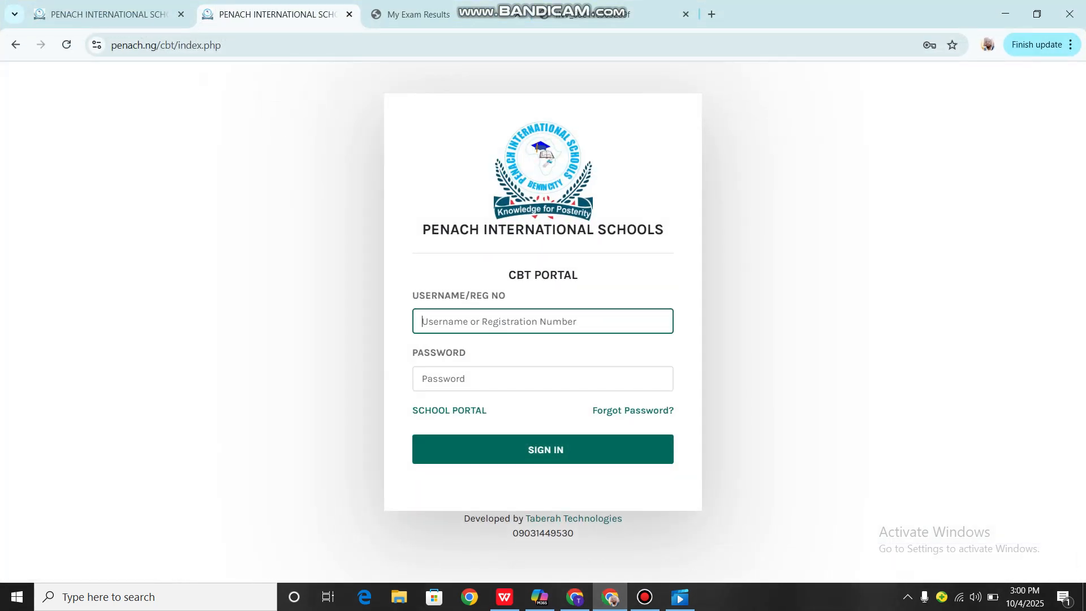
pyautogui.hotkey('ctrl', 'v')
pyautogui.press('Tab')
pyautogui.write('••••')
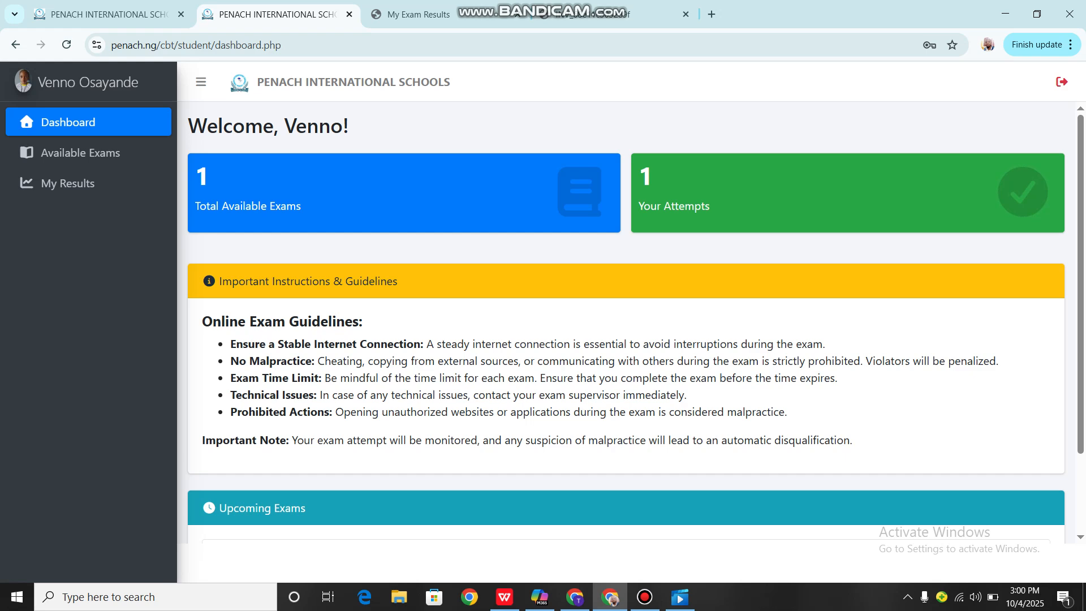
pyautogui.click(645, 597)
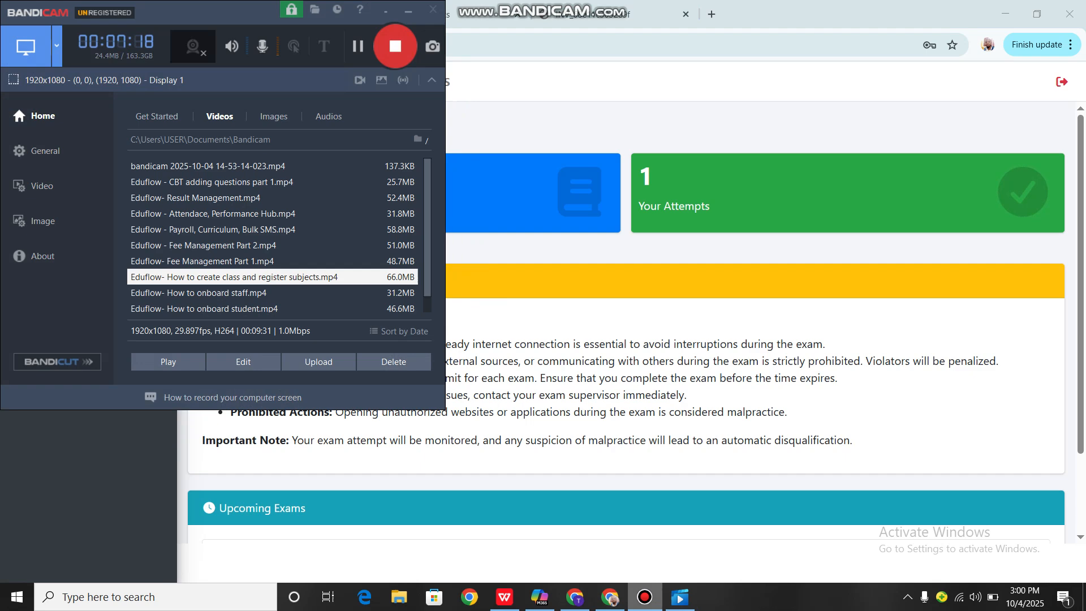
pyautogui.click(645, 597)
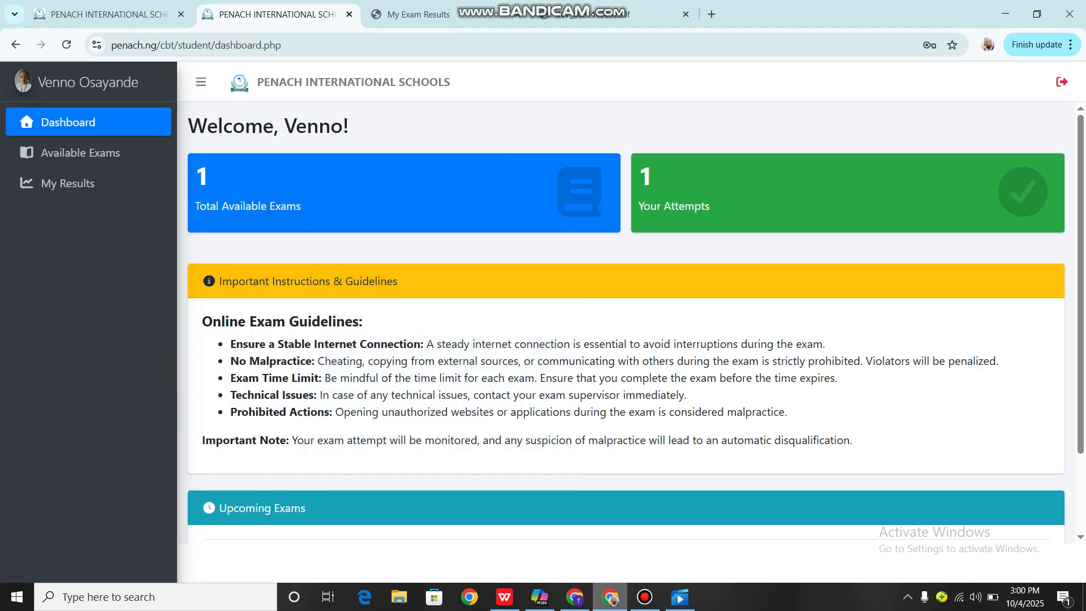
# - In the admin panel's student exam results, set class GRADE 10 VICTRIX- CAMPUS 1, term First Term and session 2025/2026
pyautogui.click(575, 596)
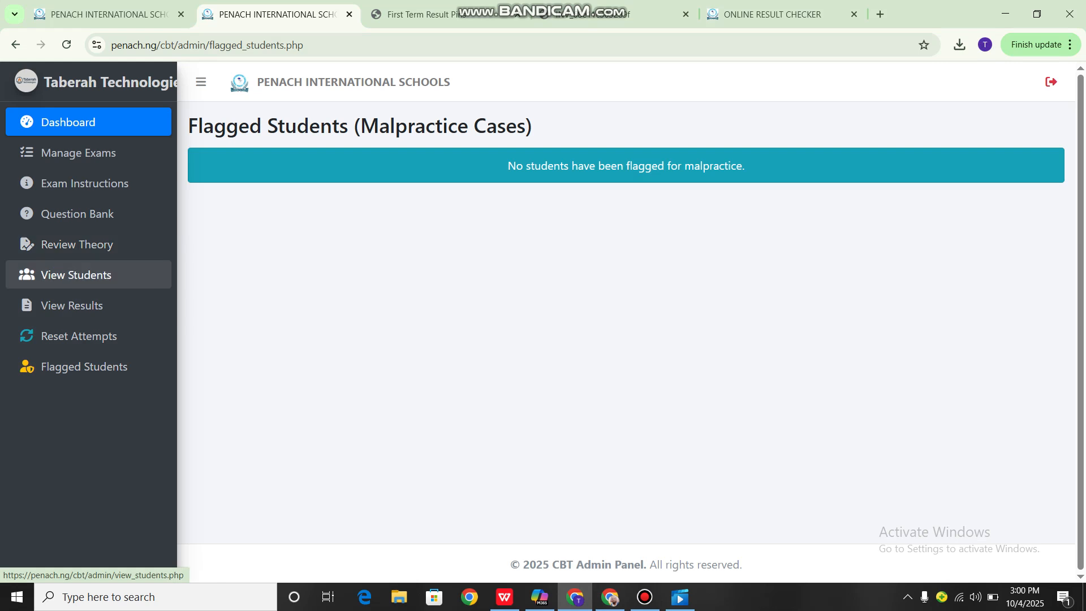
pyautogui.click(72, 306)
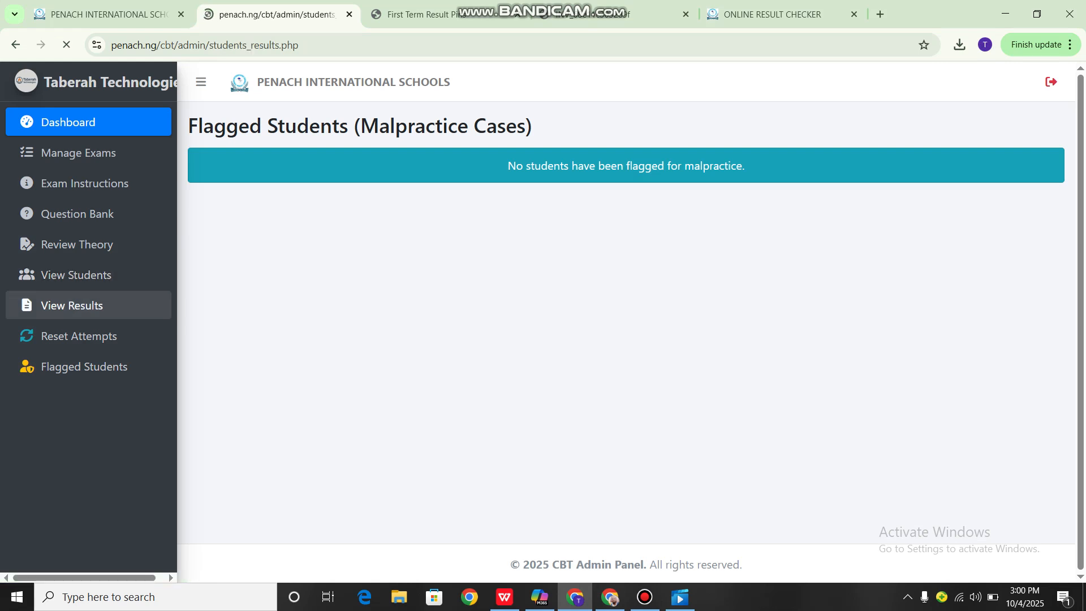
pyautogui.click(293, 184)
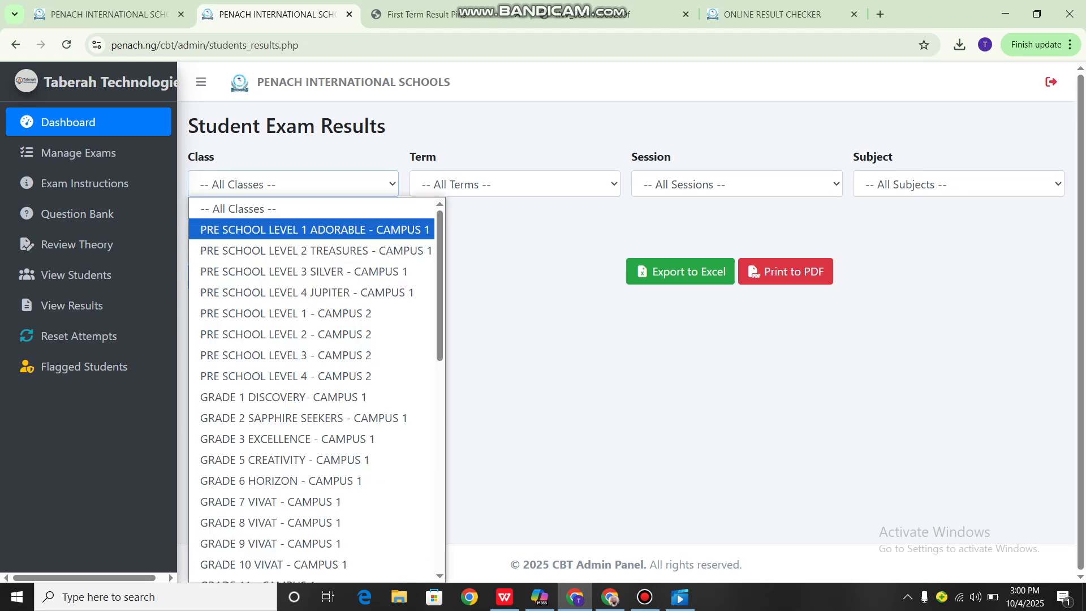
pyautogui.scroll(-8, 293, 231)
pyautogui.click(293, 572)
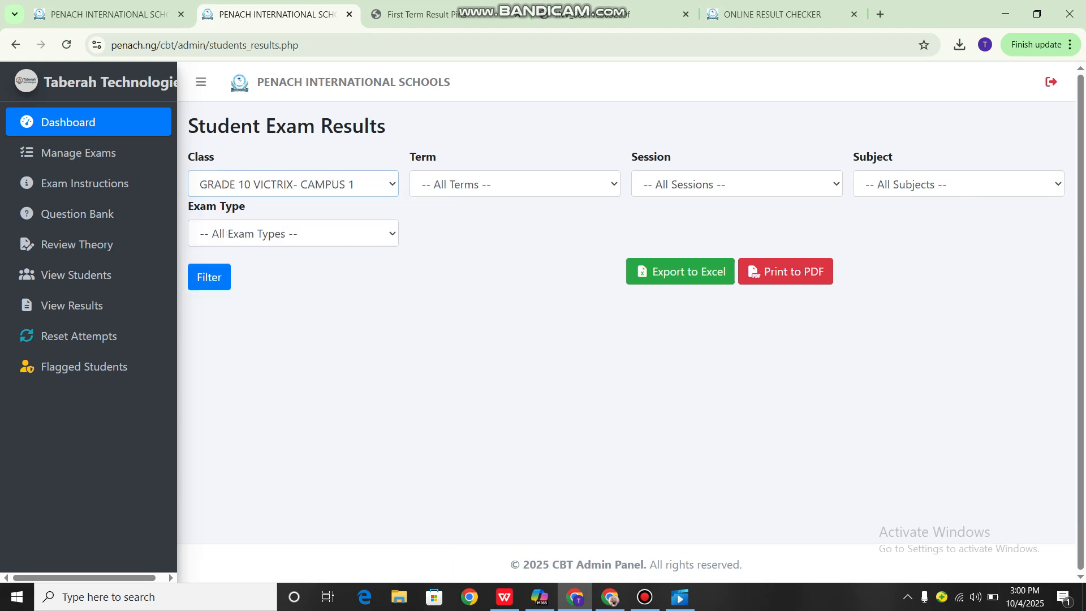
pyautogui.click(514, 184)
pyautogui.click(514, 230)
pyautogui.click(737, 184)
pyautogui.click(737, 229)
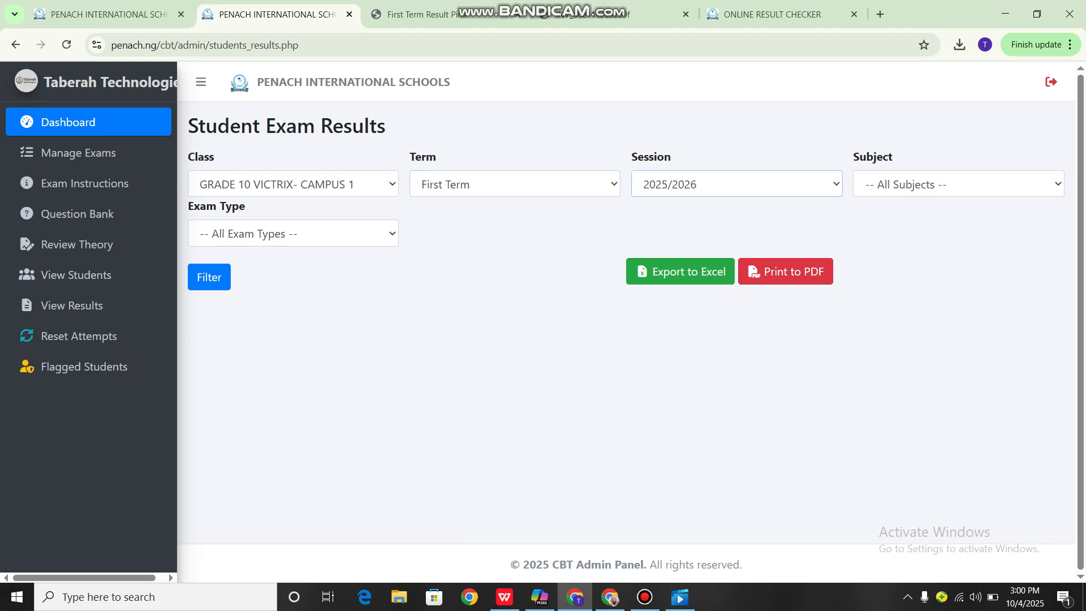
# - Set the results' subject to AGRICULTURAL SCIENCE and the exam type to EXAM, and apply the filter
pyautogui.click(958, 185)
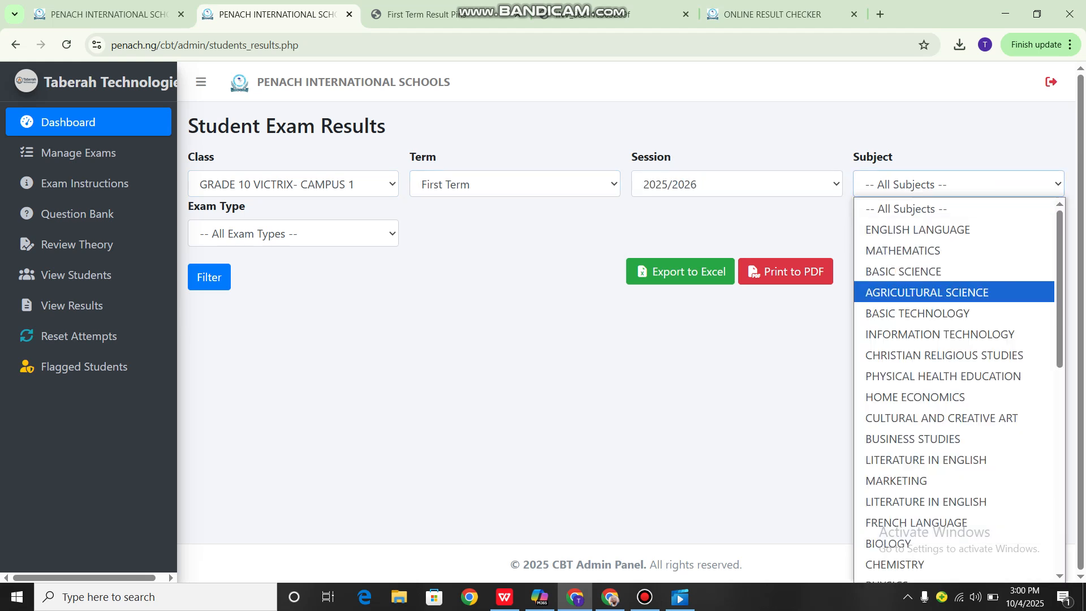
pyautogui.click(927, 293)
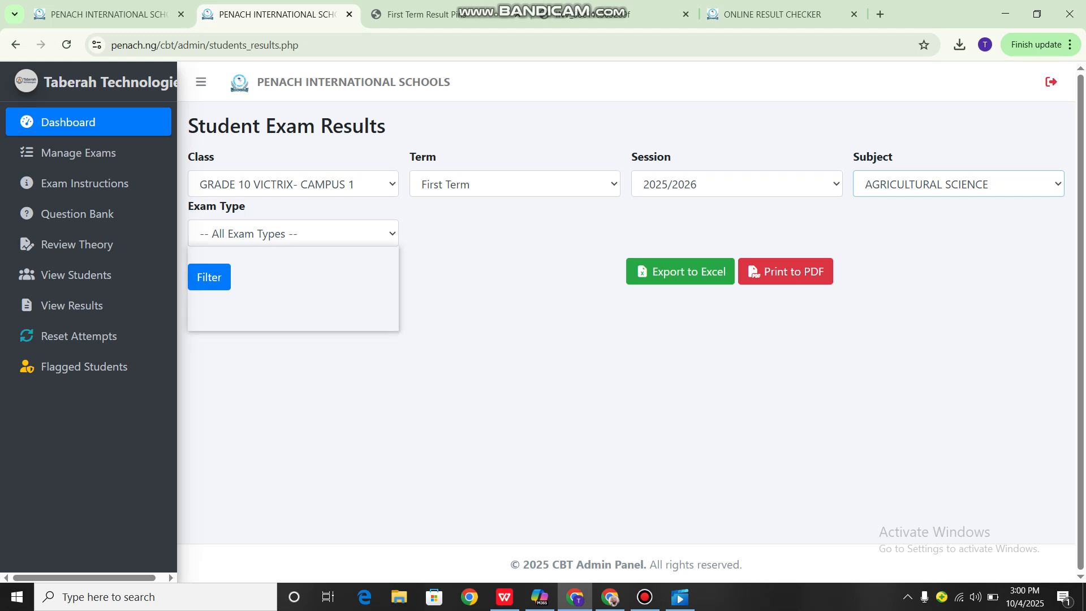
pyautogui.click(293, 233)
pyautogui.click(283, 320)
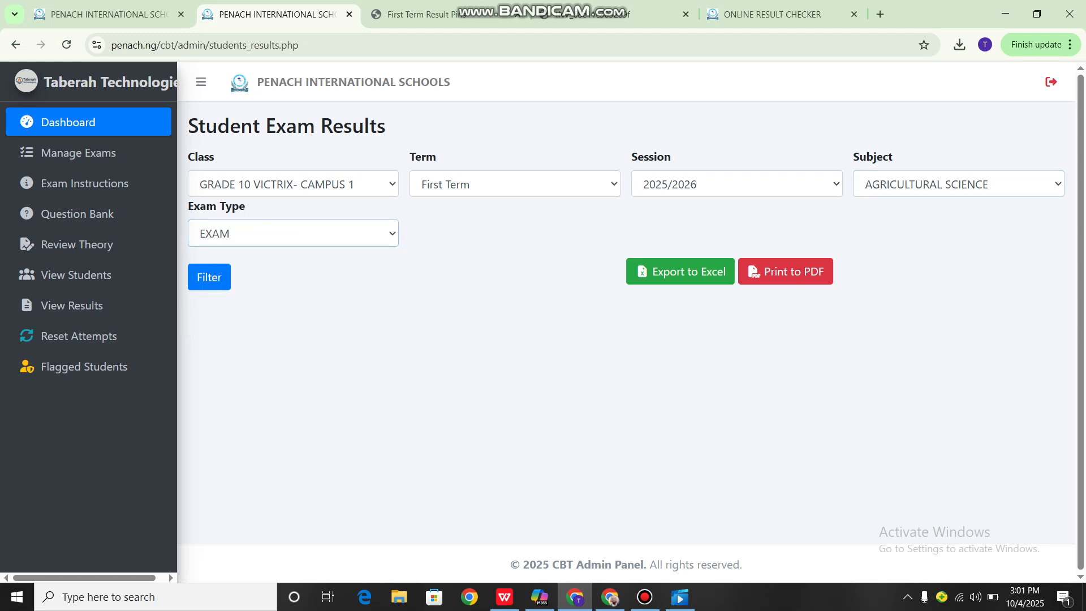
pyautogui.click(208, 276)
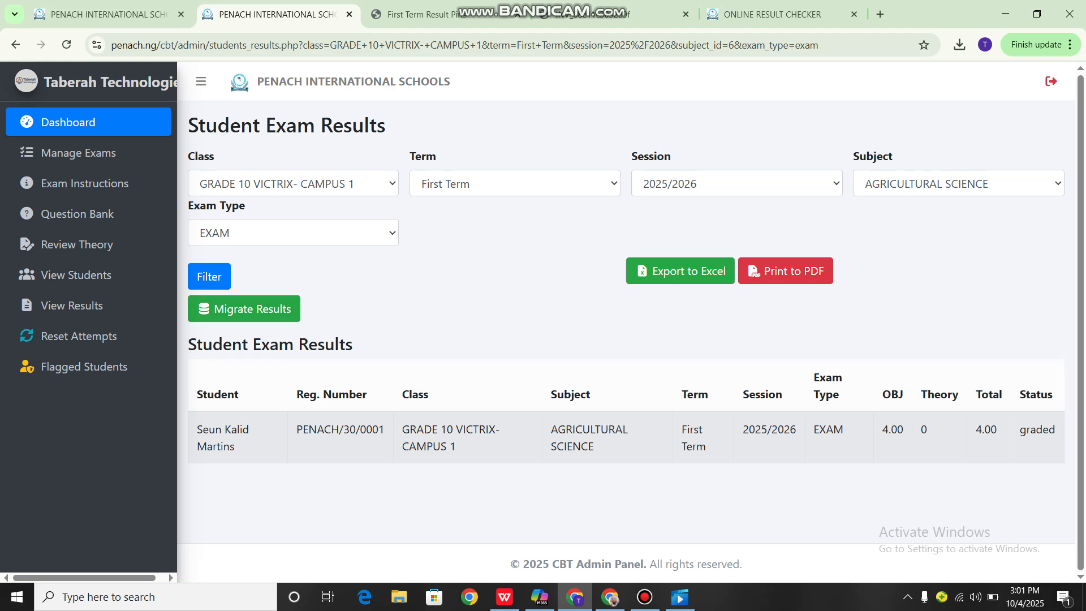
pyautogui.click(645, 596)
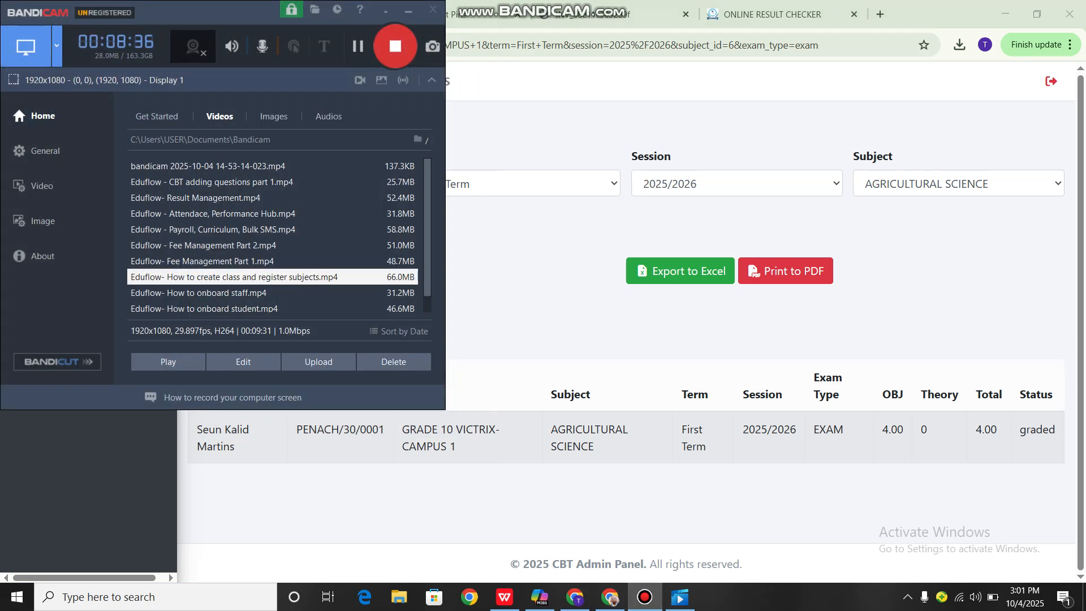